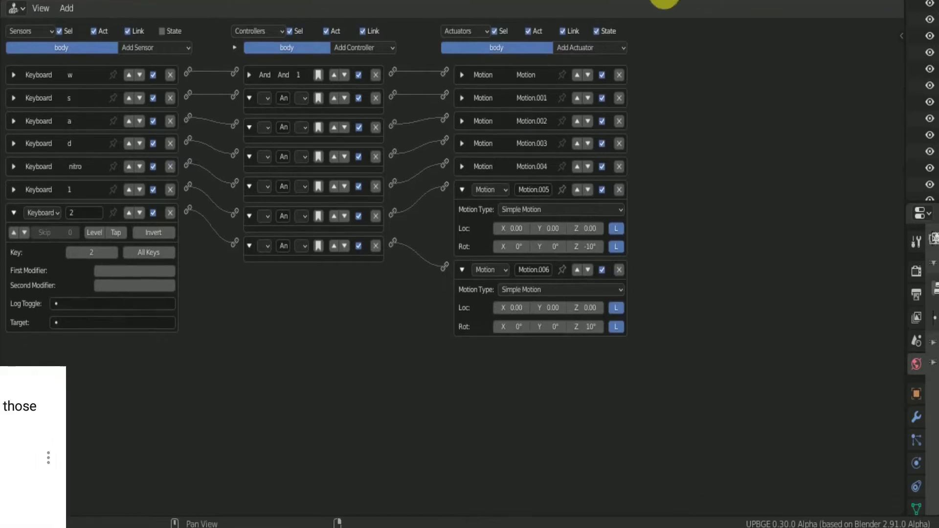
Expand the w sensor, its first controller and the first Motion actuator
left_click(147, 48)
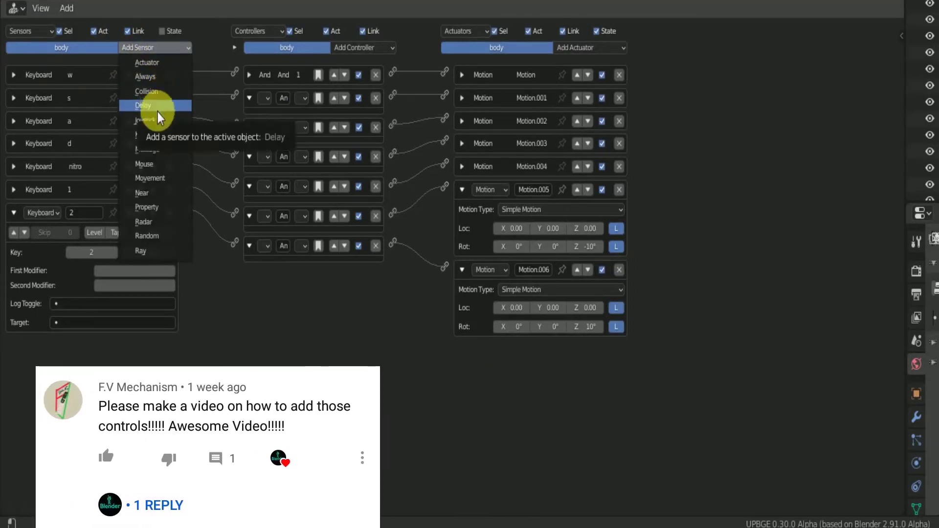
left_click(14, 212)
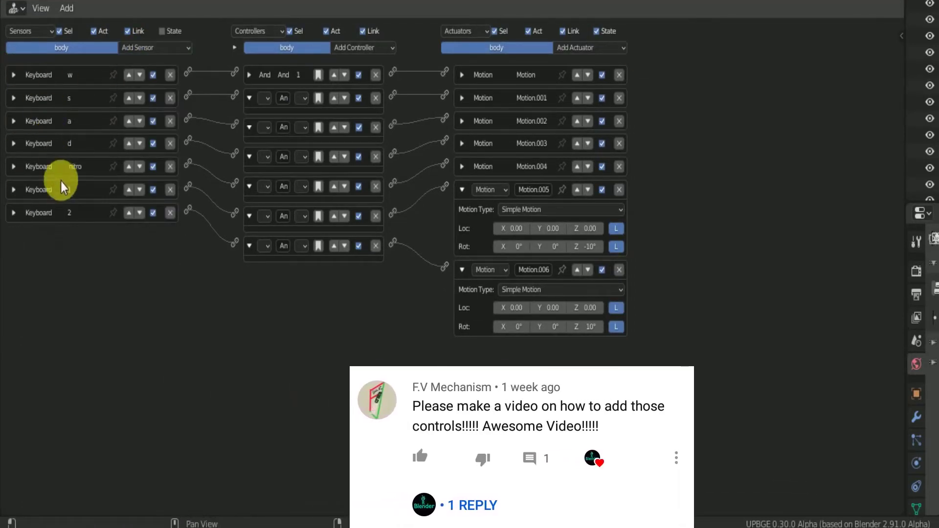
left_click(14, 75)
left_click(249, 77)
left_click(462, 75)
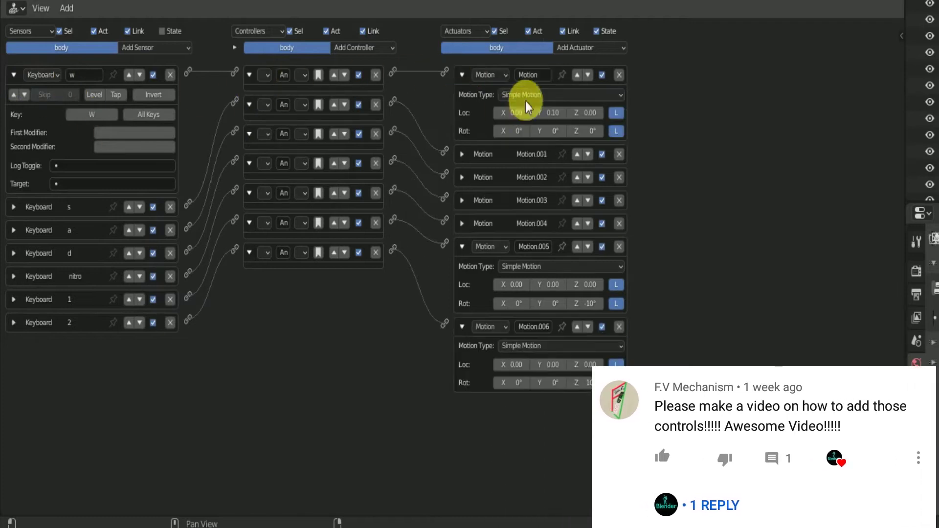
left_click(590, 47)
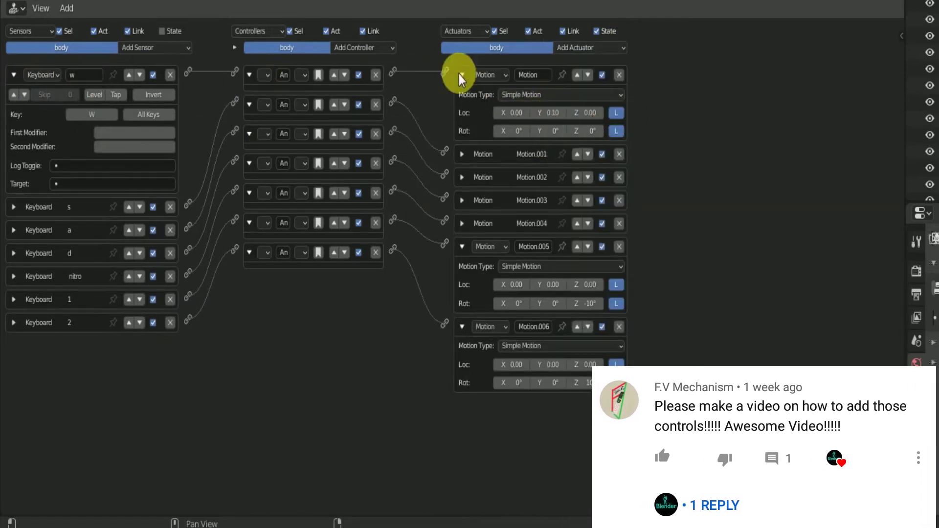
Expand the s sensor and Motion.001, and set Motion.001's Y location to -0.1
left_click(14, 207)
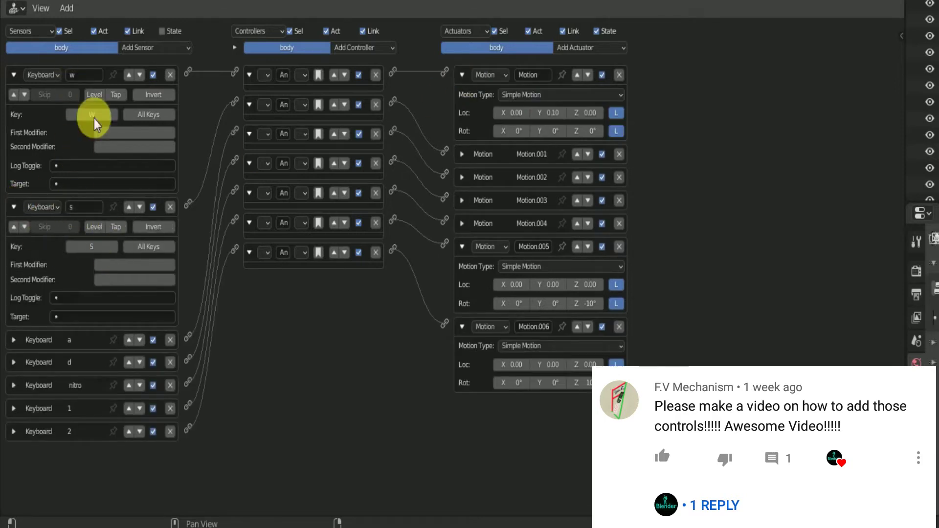
left_click(461, 154)
double_click(552, 193)
type("-0.1")
key("Return")
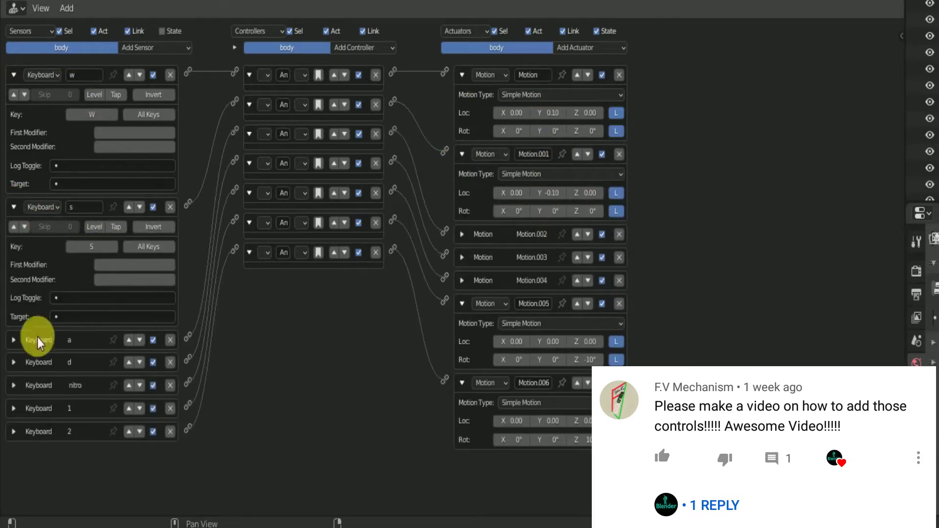
Expand the a sensor, then collapse the open sensors and Motion actuators
left_click(14, 340)
left_click(462, 234)
left_click(462, 234)
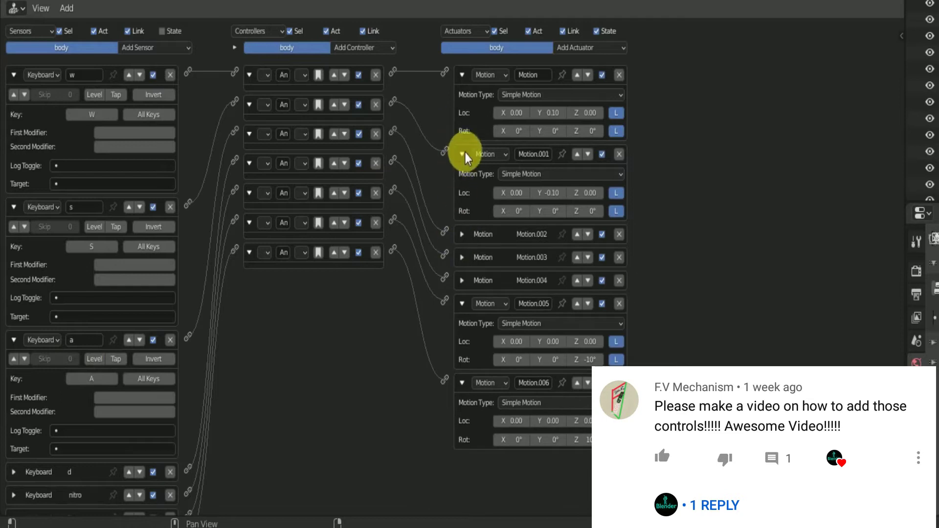
left_click(462, 154)
left_click(462, 75)
left_click(14, 75)
left_click(14, 98)
left_click(14, 121)
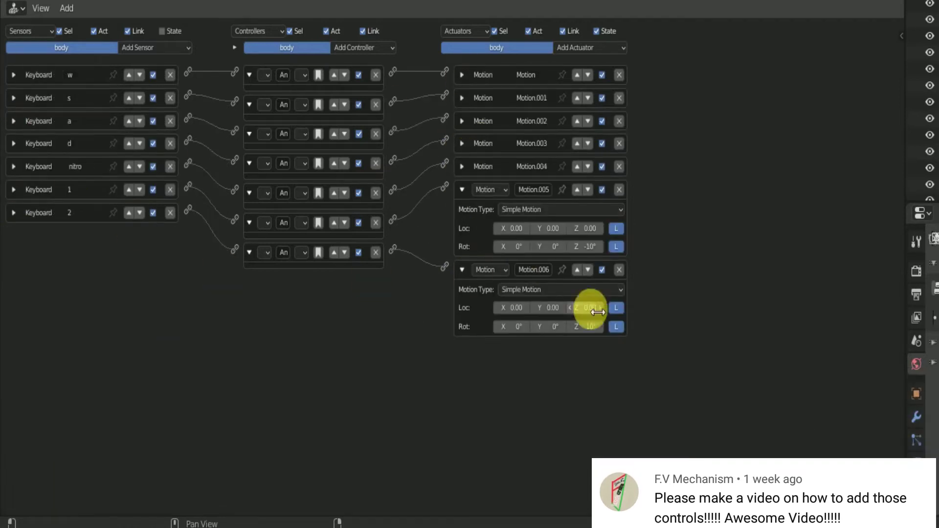
left_click(462, 270)
left_click(462, 190)
Re-expand the w, s, a and d sensors and their Motion actuators
left_click(13, 75)
left_click(14, 207)
left_click(14, 340)
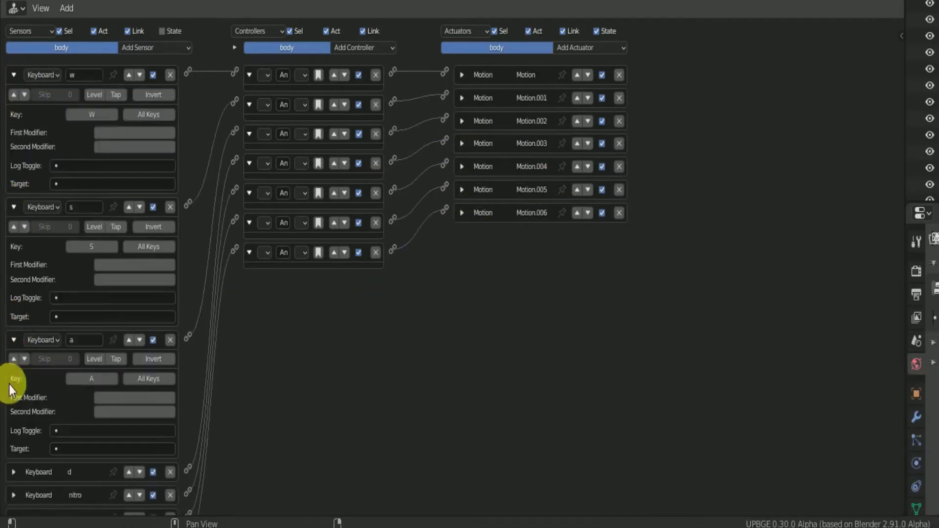
left_click(14, 472)
left_click(462, 75)
left_click(462, 154)
left_click(462, 234)
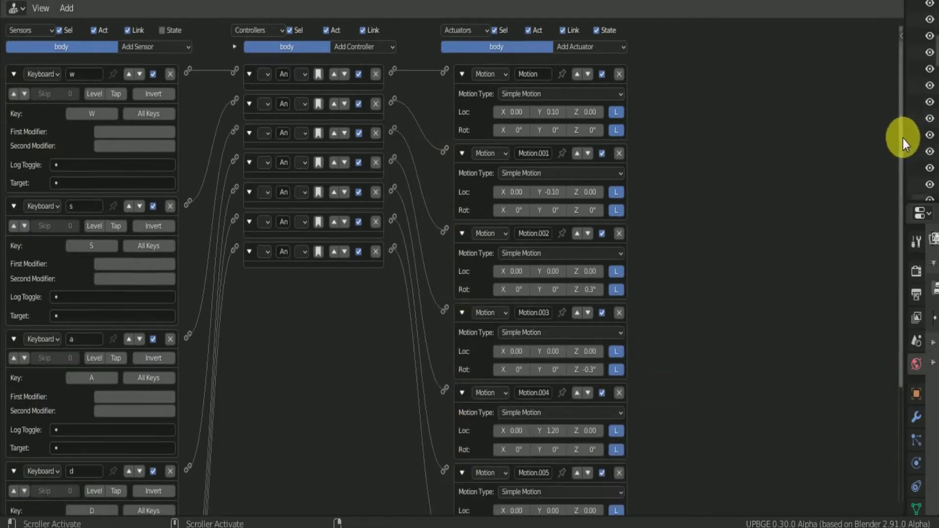
Inspect the nitro, 1 and 2 keyboard sensors, then collapse them
left_click_drag(903, 139, 740, 351)
left_click(13, 446)
left_click(462, 395)
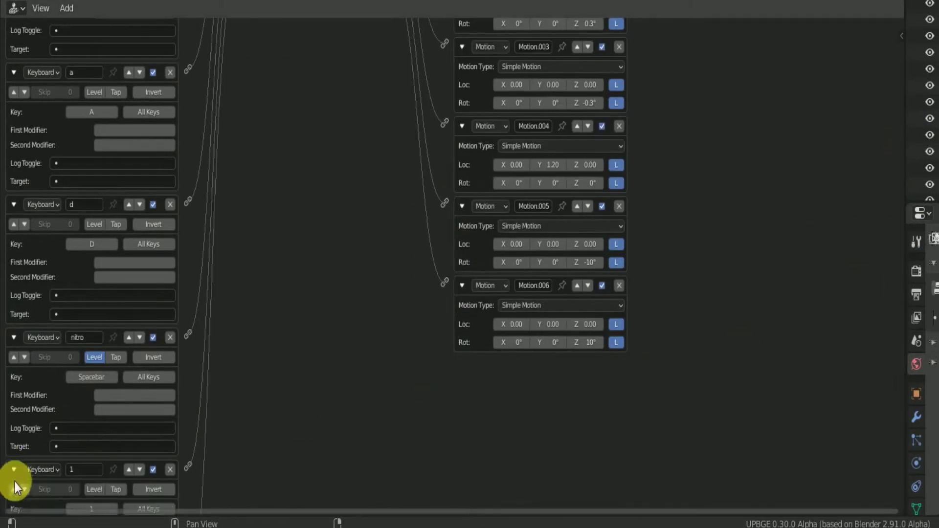
left_click_drag(903, 243, 684, 513)
left_click(14, 362)
left_click(13, 384)
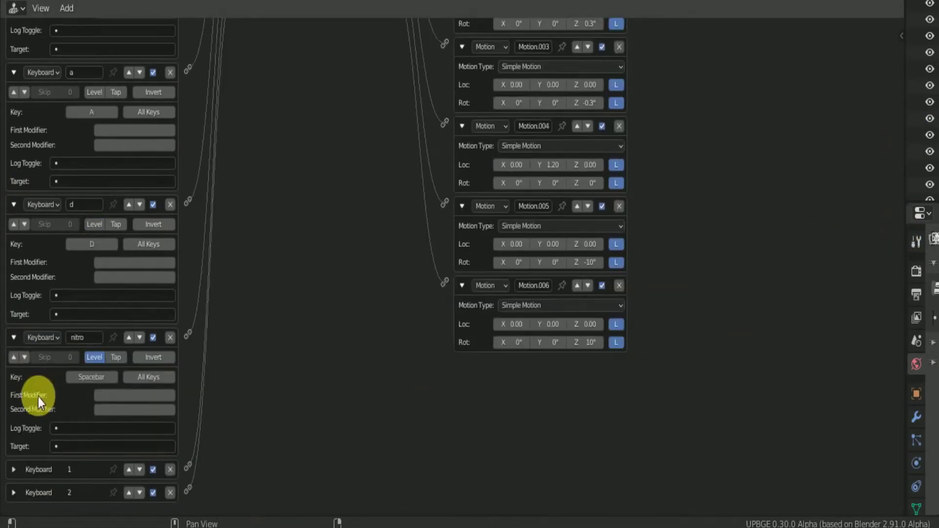
left_click(14, 340)
Collapse Motion.004–006 and the w sensor into compact rows
scroll(142, 172, "down", 2)
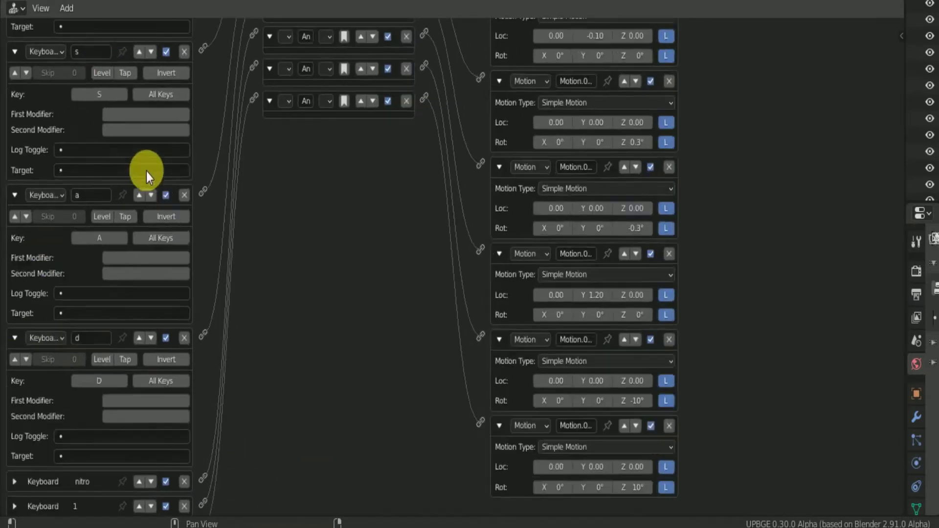
scroll(142, 172, "down", 3)
left_click_drag(313, 380, 312, 272)
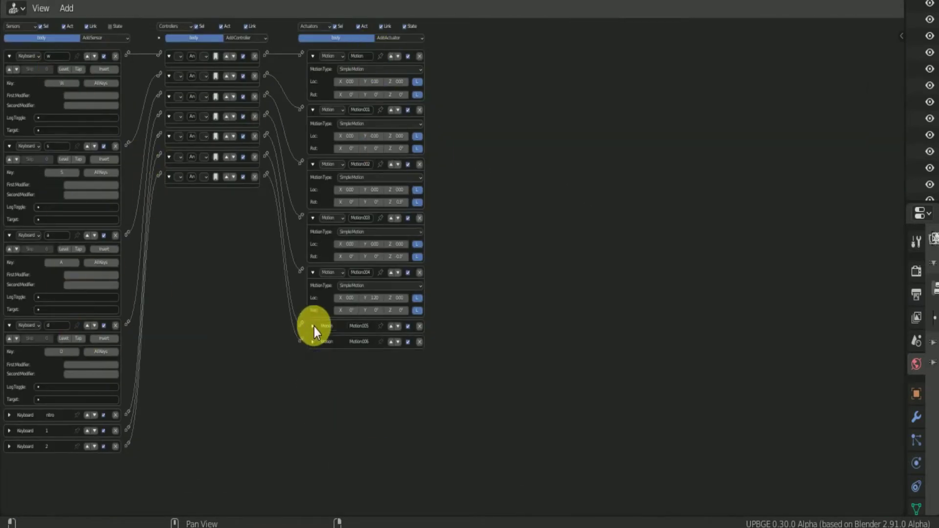
scroll(277, 218, "up", 5)
scroll(279, 212, "down", 4)
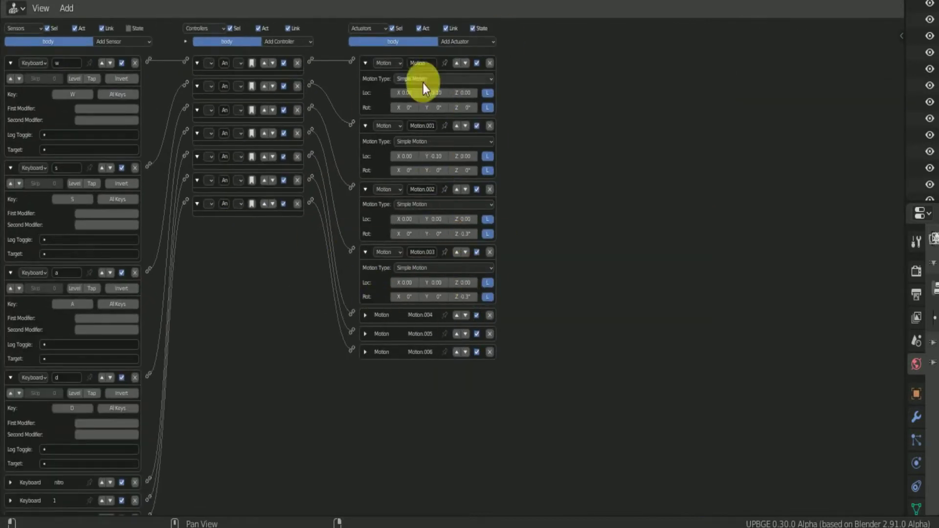
left_click(11, 63)
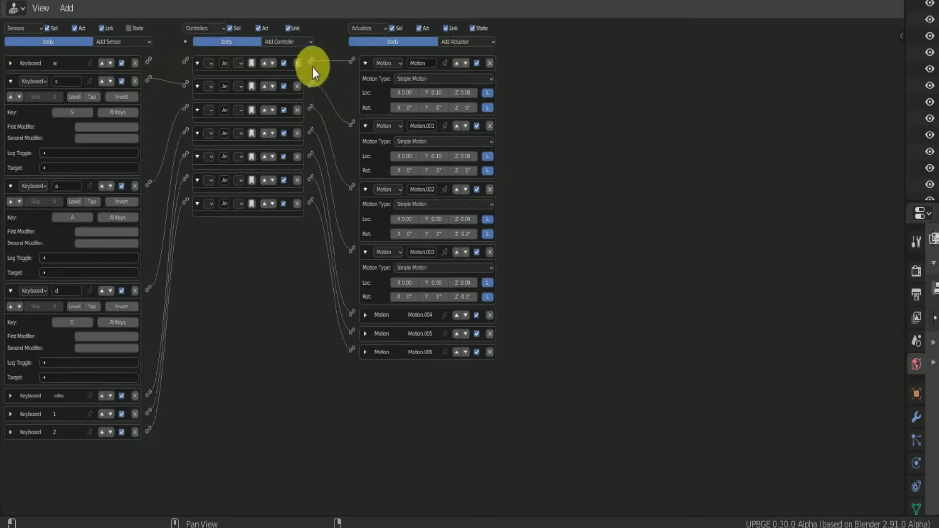
Delete every existing sensor, controller and actuator on the body
double_click(134, 63)
double_click(134, 63)
left_click(135, 63)
double_click(489, 62)
double_click(490, 63)
left_click(490, 63)
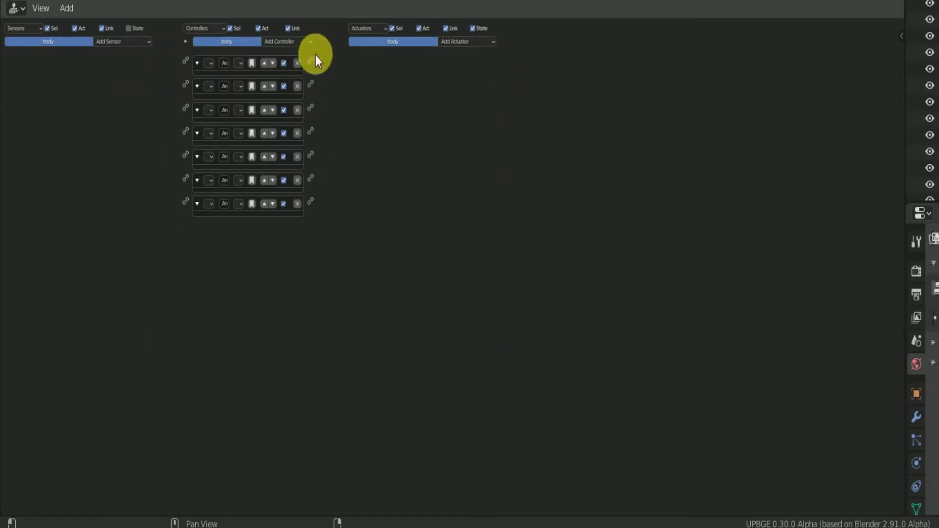
double_click(297, 63)
double_click(297, 63)
double_click(297, 62)
left_click(297, 63)
left_click(116, 42)
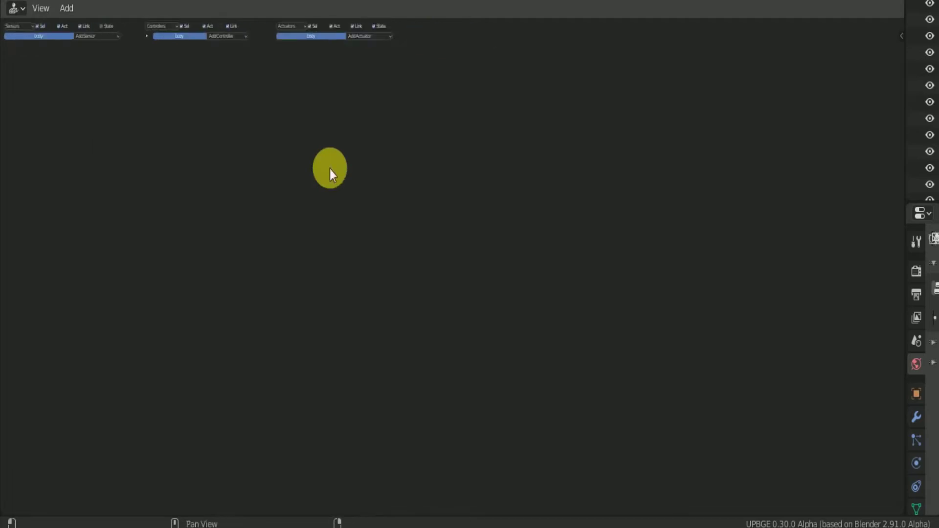
Add a new Keyboard sensor and lower the editor border to show the car
scroll(330, 169, "up", 4)
left_click(168, 74)
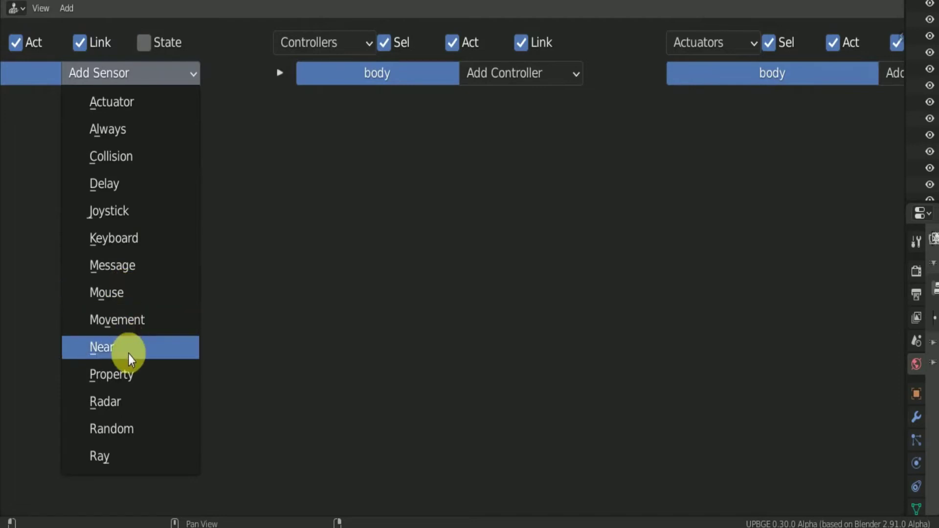
left_click(133, 239)
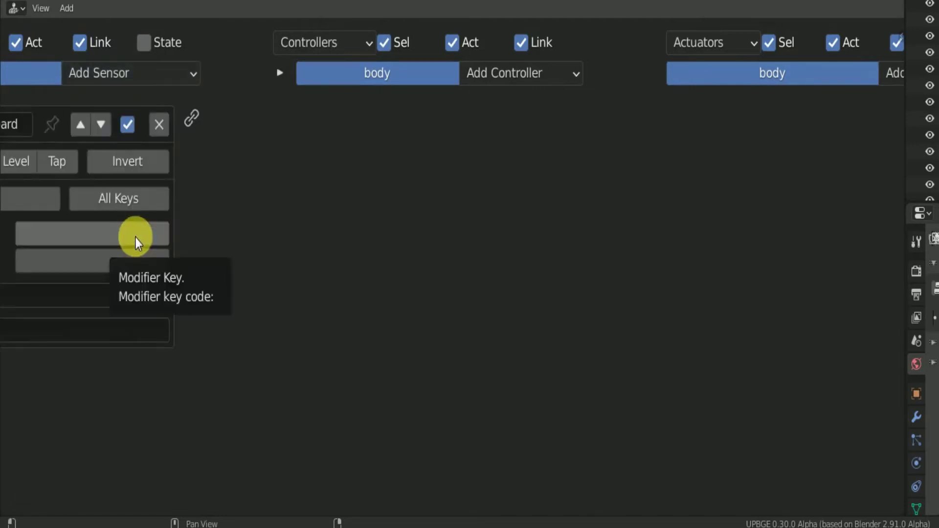
scroll(327, 195, "down", 3)
scroll(90, 129, "up", 1)
scroll(80, 119, "down", 1)
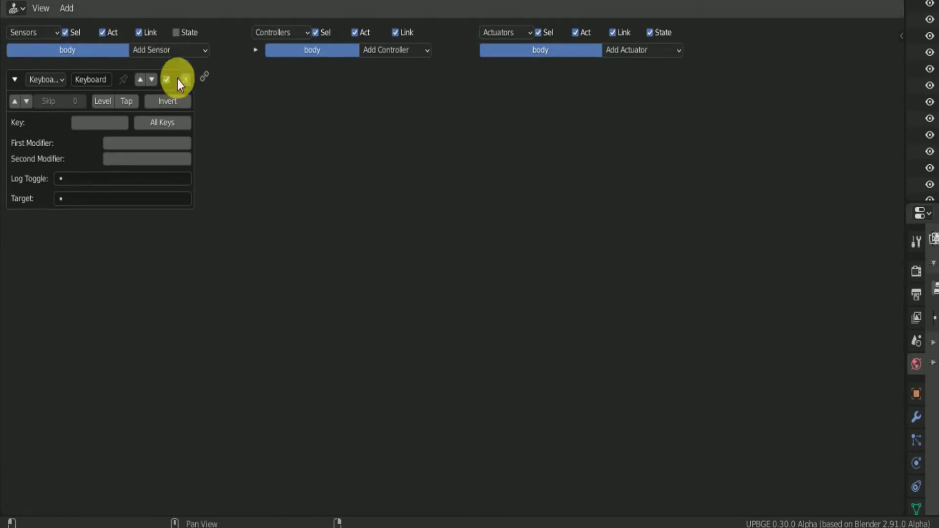
mouse_move(103, 1)
left_mouse_down()
mouse_move(138, 165)
mouse_move(186, 174)
left_mouse_up()
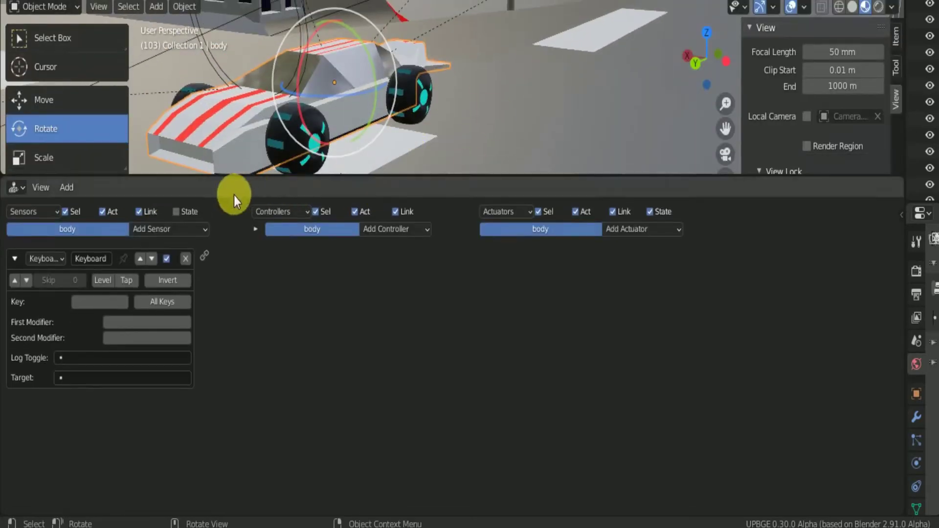
Name the new Keyboard sensor w and set its key to W
left_click_drag(245, 184, 294, 105)
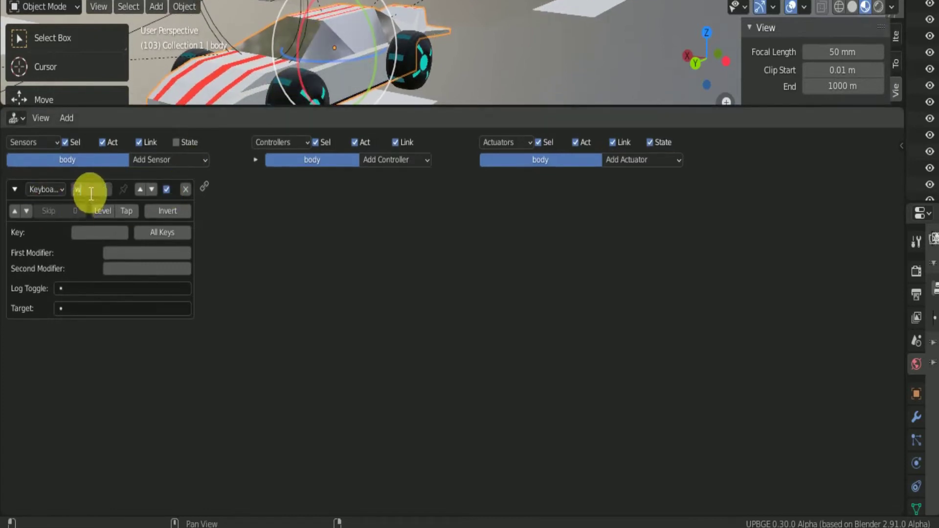
left_click(100, 234)
key("w")
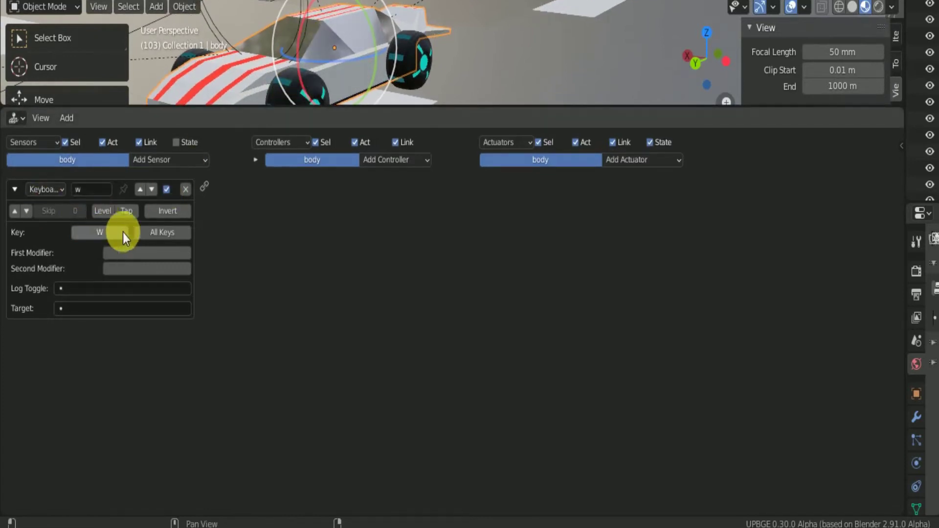
Add a Motion actuator moving 0.80 on Y and link the w sensor to it
left_click(632, 160)
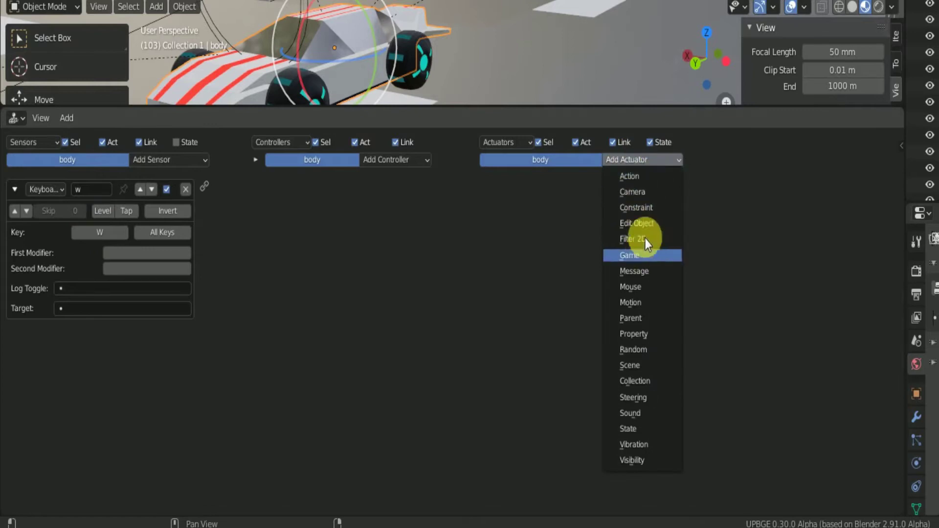
left_click(641, 303)
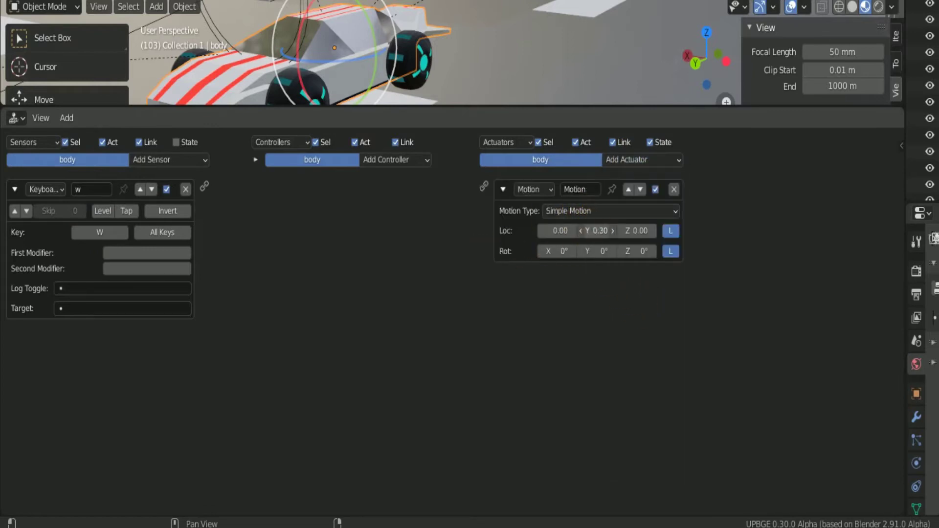
left_click_drag(602, 233, 614, 233)
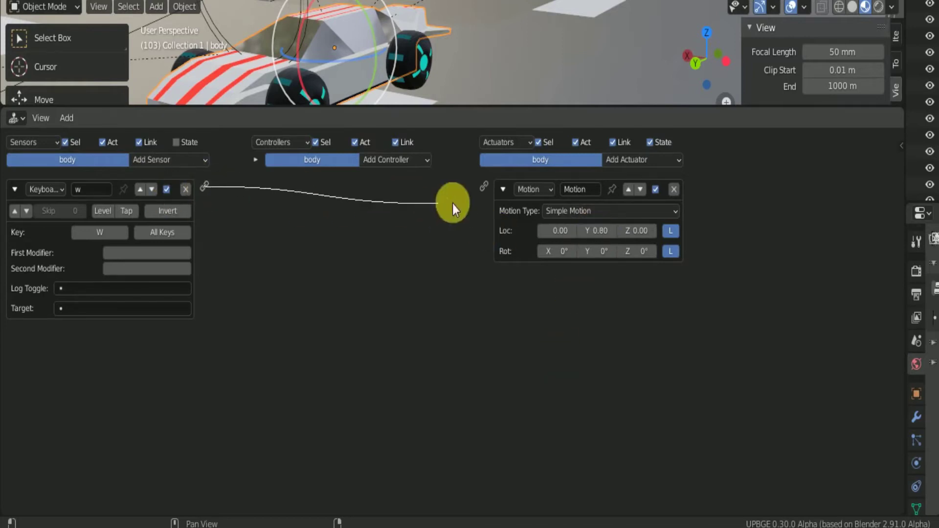
left_click_drag(454, 203, 490, 187)
mouse_move(582, 105)
left_mouse_down()
mouse_move(593, 139)
mouse_move(606, 426)
left_mouse_up()
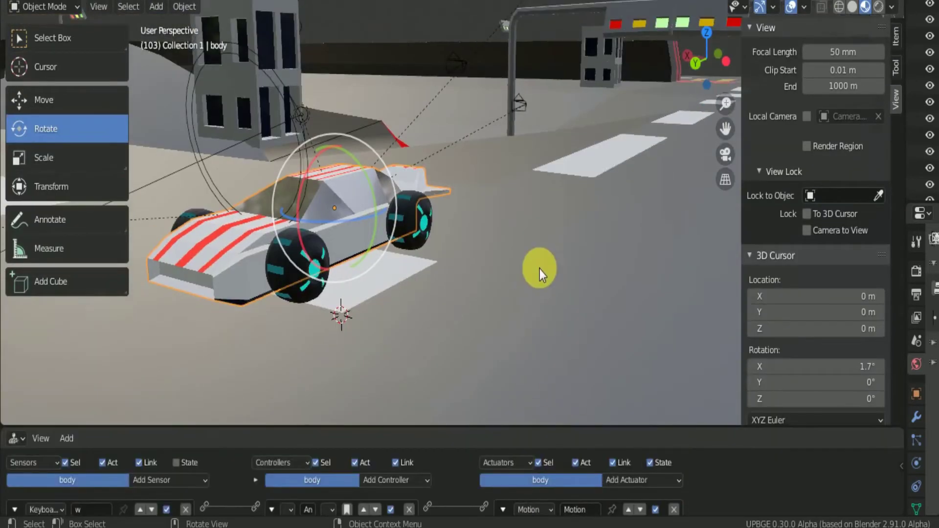
key("KP_0")
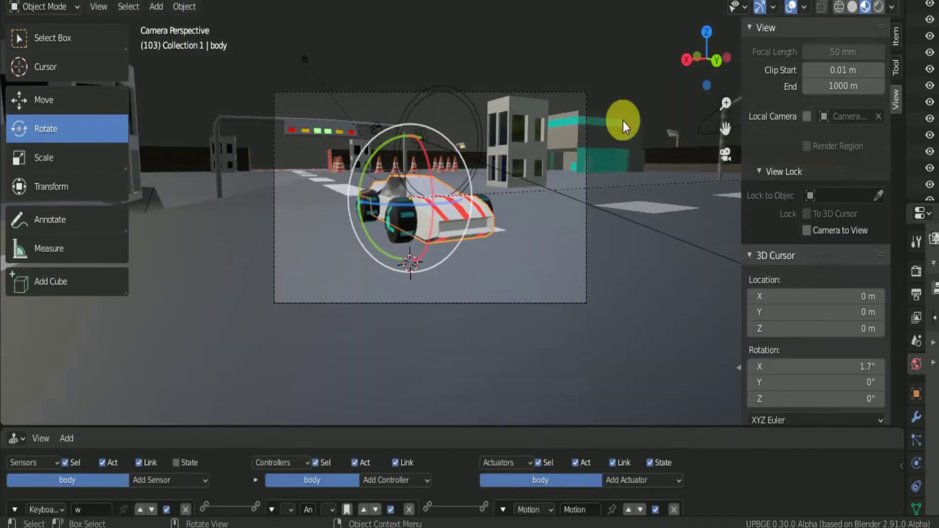
left_click_drag(707, 59, 700, 98)
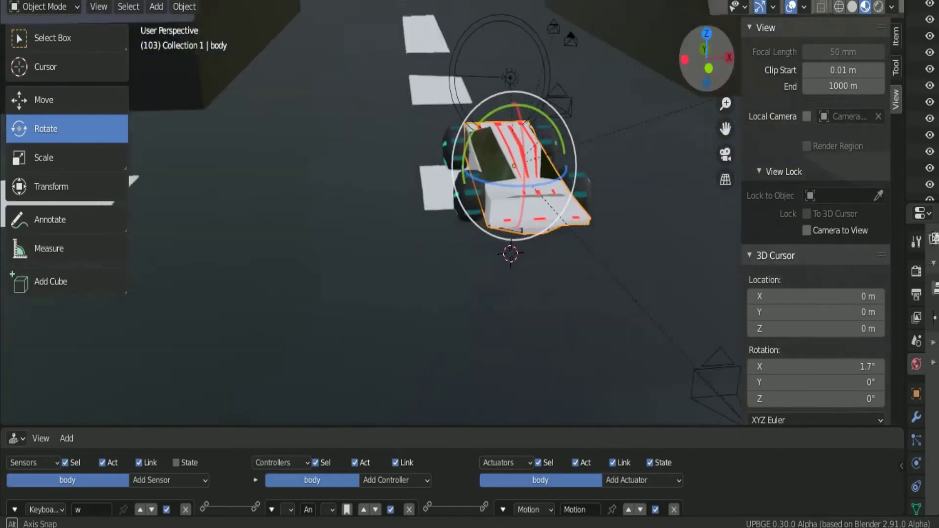
left_click_drag(707, 58, 708, 30)
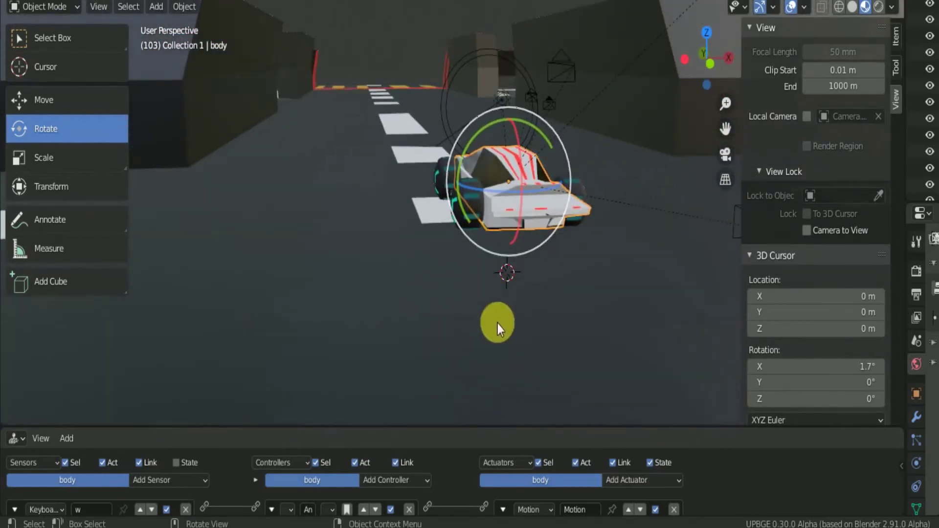
key("p")
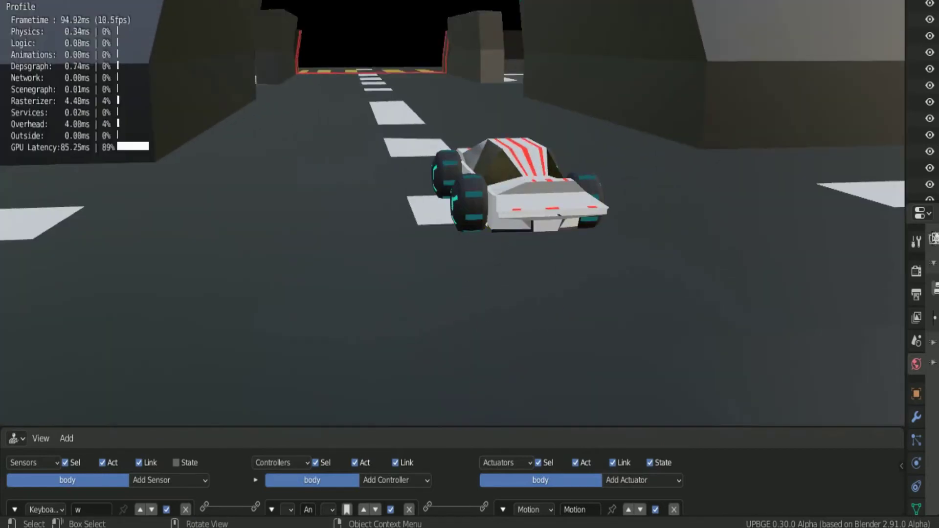
key("w")
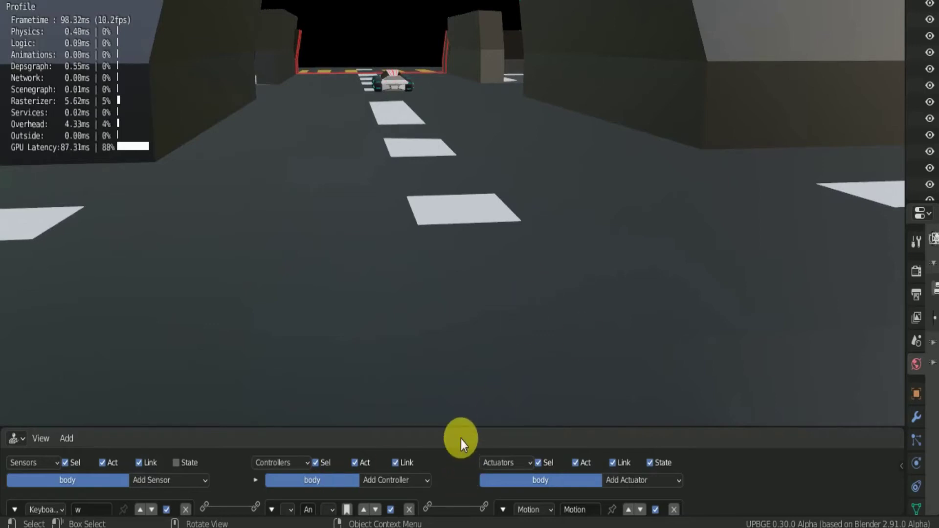
key("Escape")
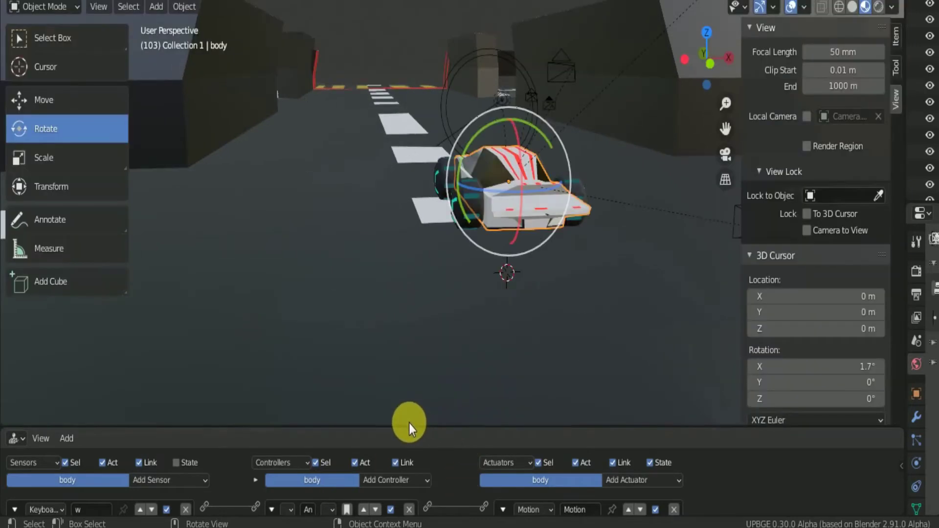
Collapse the w sensor and Motion actuator, then add three new Keyboard sensors
left_click_drag(495, 250, 283, 224)
left_click(15, 305)
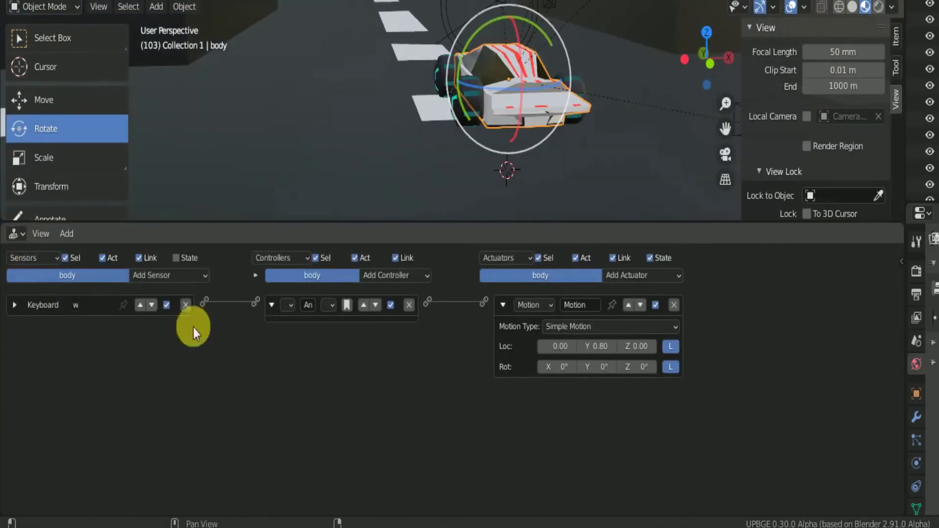
left_click(505, 306)
left_click(197, 275)
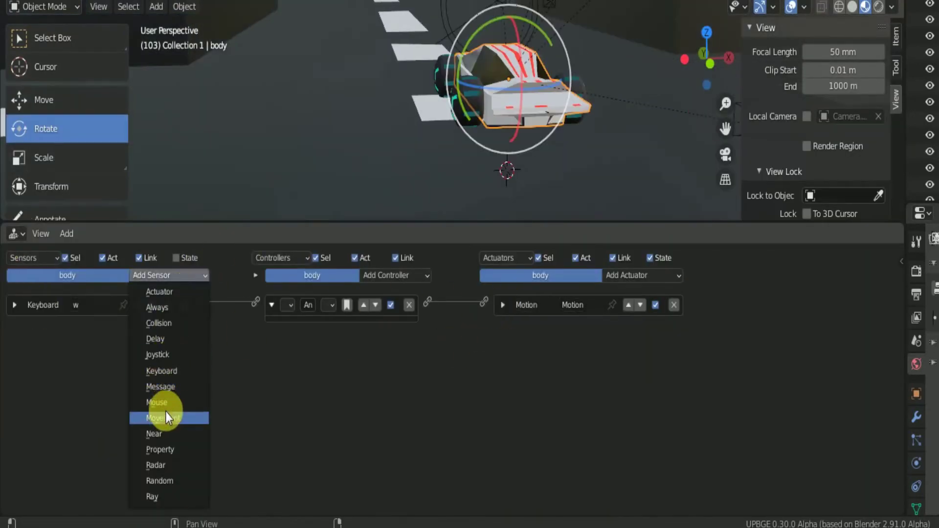
left_click(166, 371)
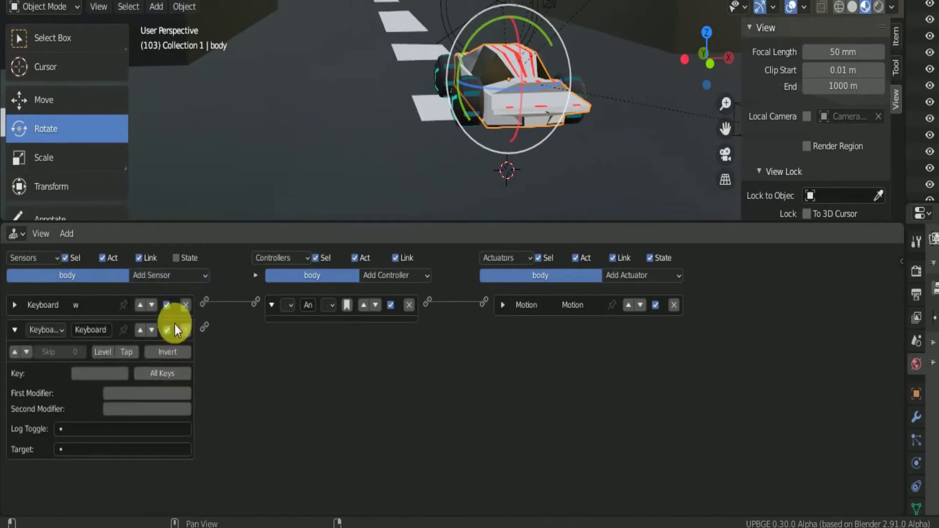
left_click(168, 275)
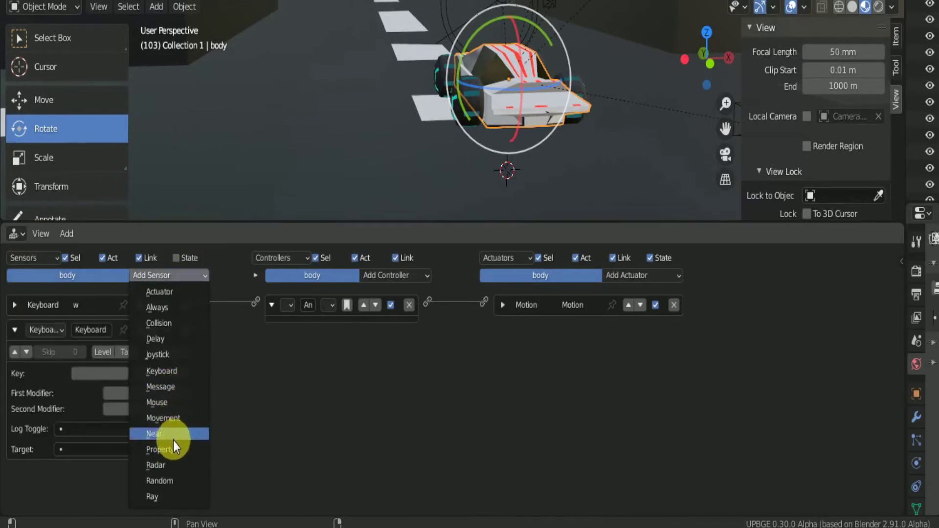
left_click(166, 371)
left_click(171, 275)
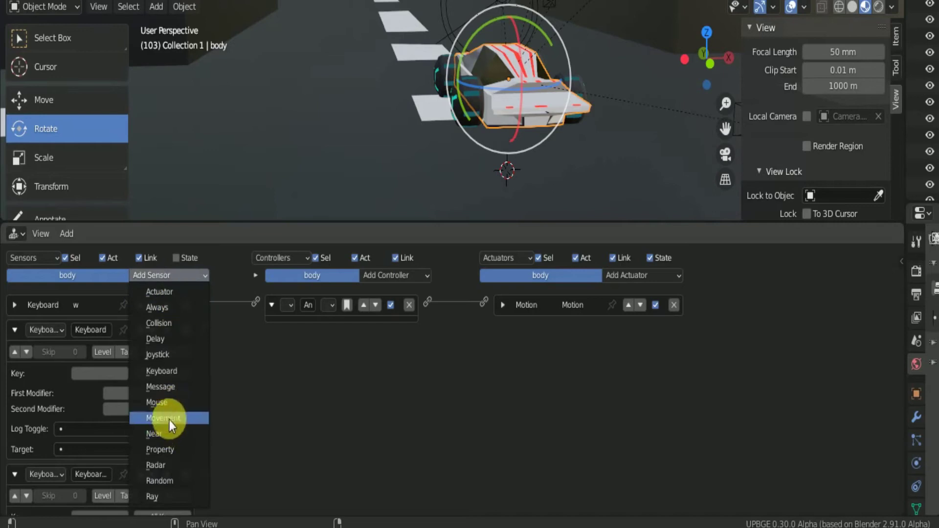
left_click(174, 373)
Name the first new sensor s and assign it the S key
scroll(250, 375, "down", 3)
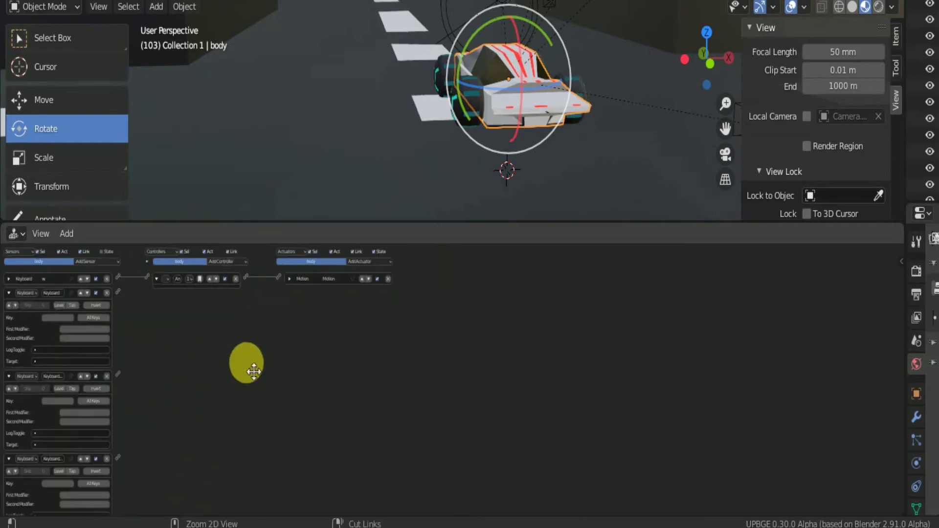
scroll(58, 309, "up", 1)
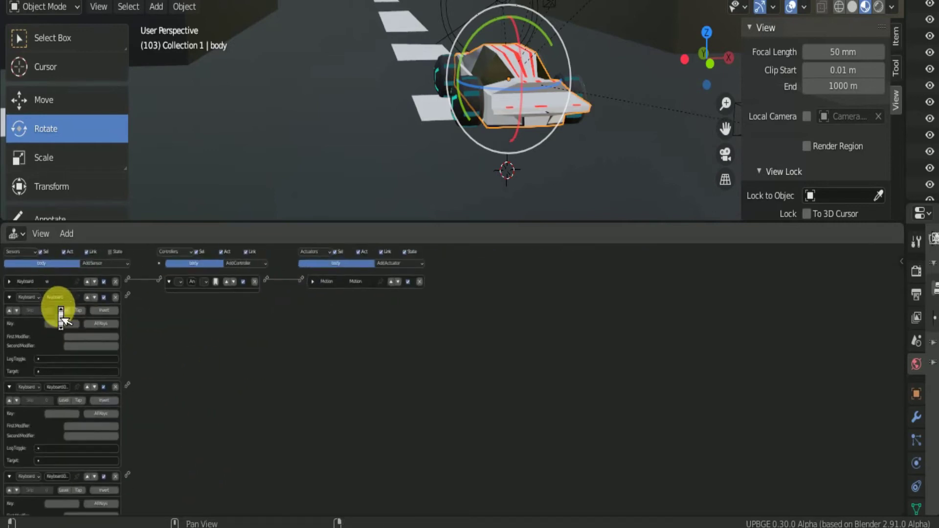
left_click_drag(900, 294, 892, 318)
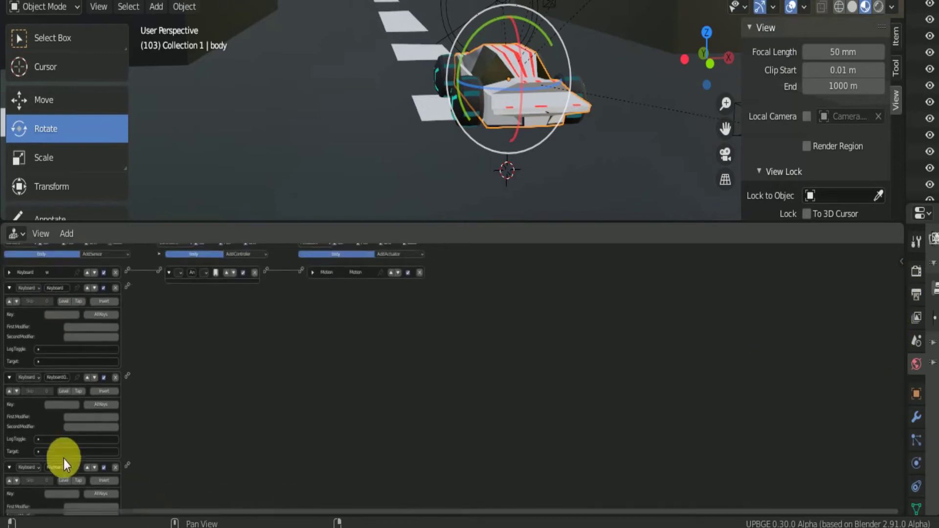
scroll(65, 357, "up", 1)
scroll(73, 355, "up", 1)
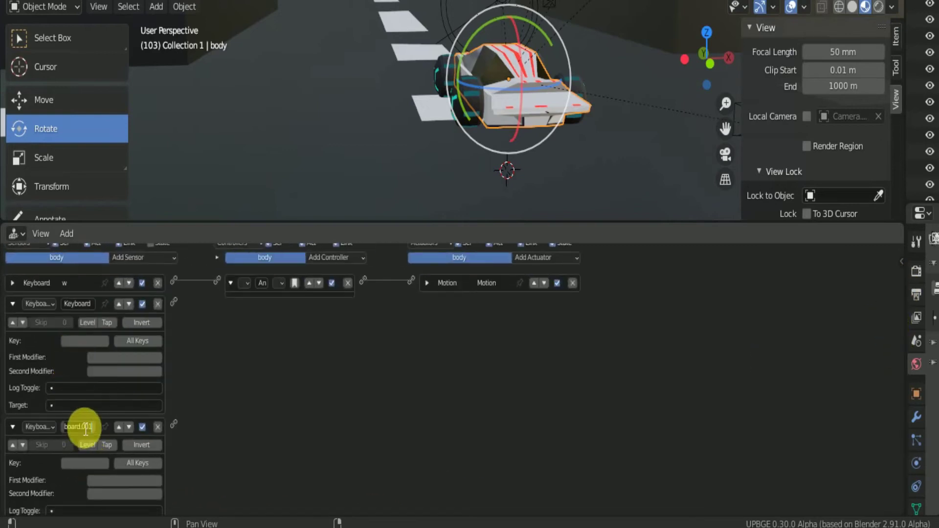
type("s")
key("Return")
key("s")
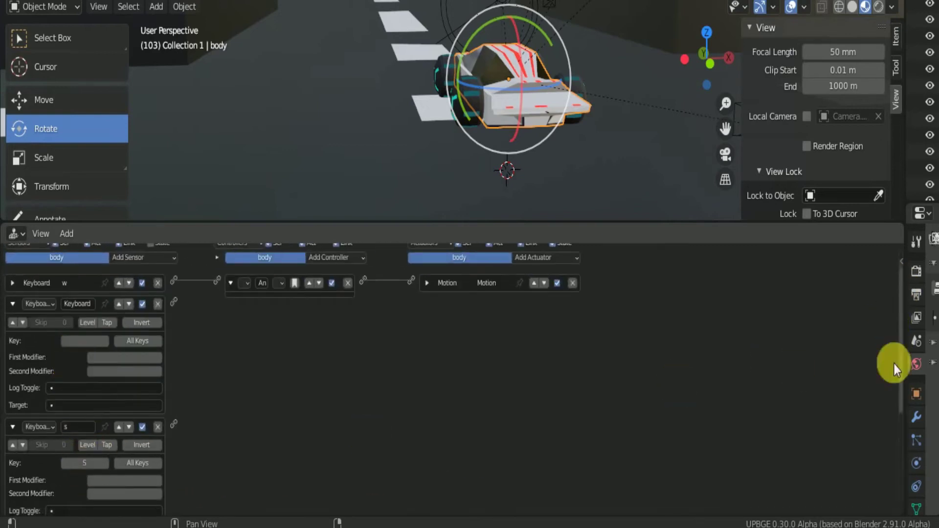
left_click_drag(901, 332, 894, 426)
Name the next sensor a and assign it the A key
left_click(87, 395)
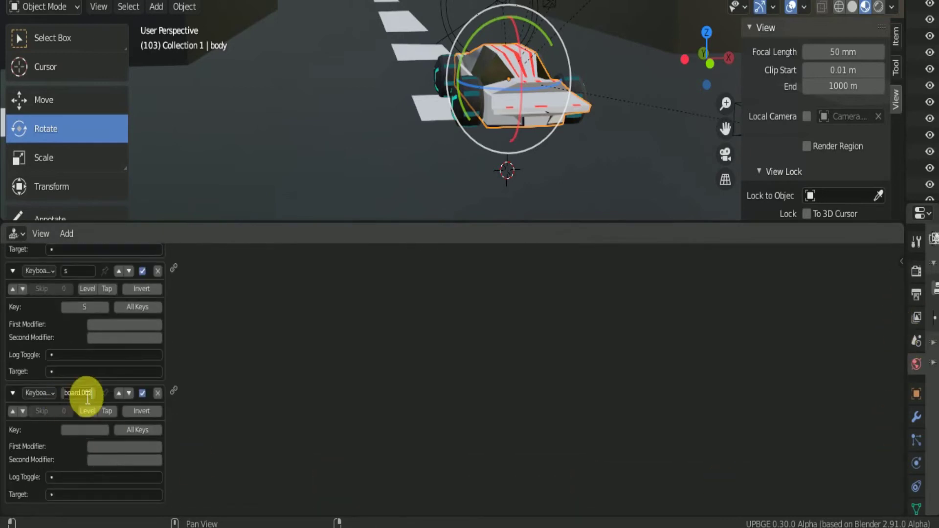
type("a")
key("Return")
left_click(99, 431)
key("a")
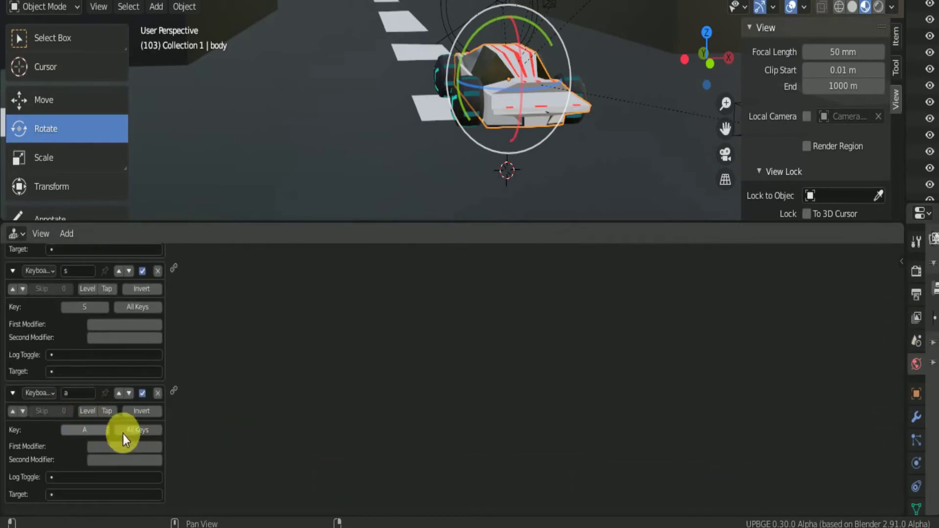
left_click_drag(897, 416, 883, 300)
scroll(885, 290, "down", 3)
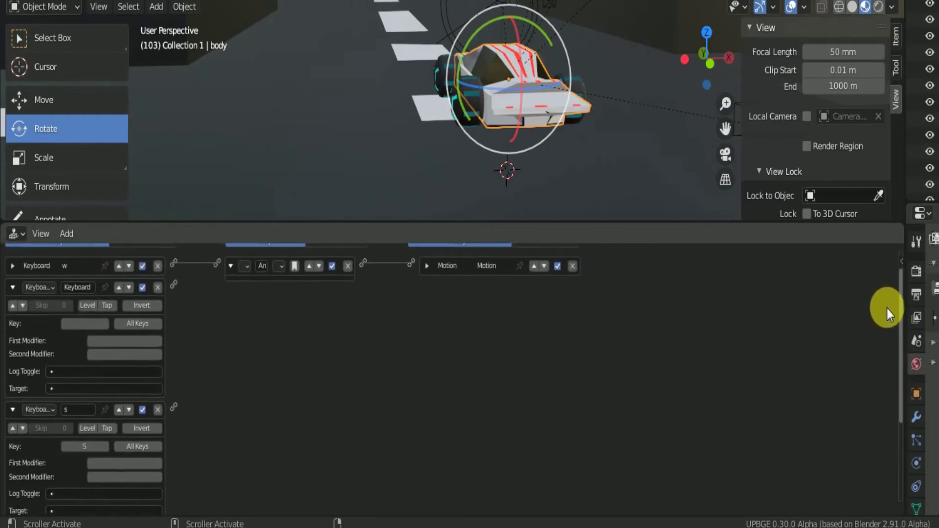
scroll(888, 313, "up", 3)
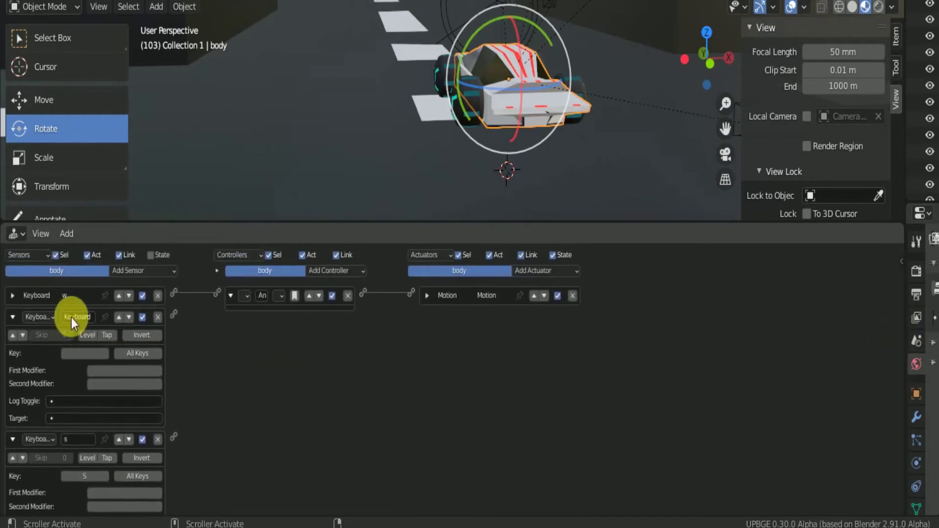
Re-enter the s sensor name and set up the remaining sensor for d
left_click(78, 318)
type("s.001")
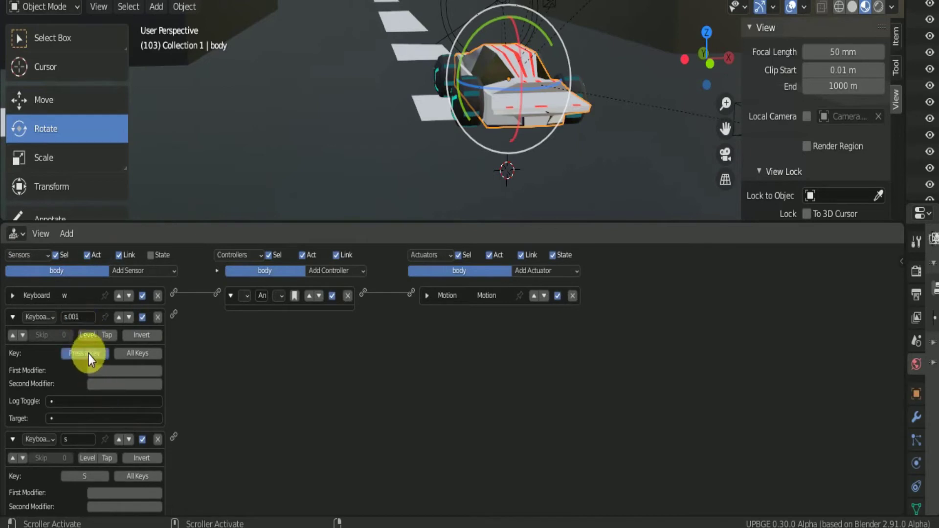
left_click_drag(902, 363, 897, 421)
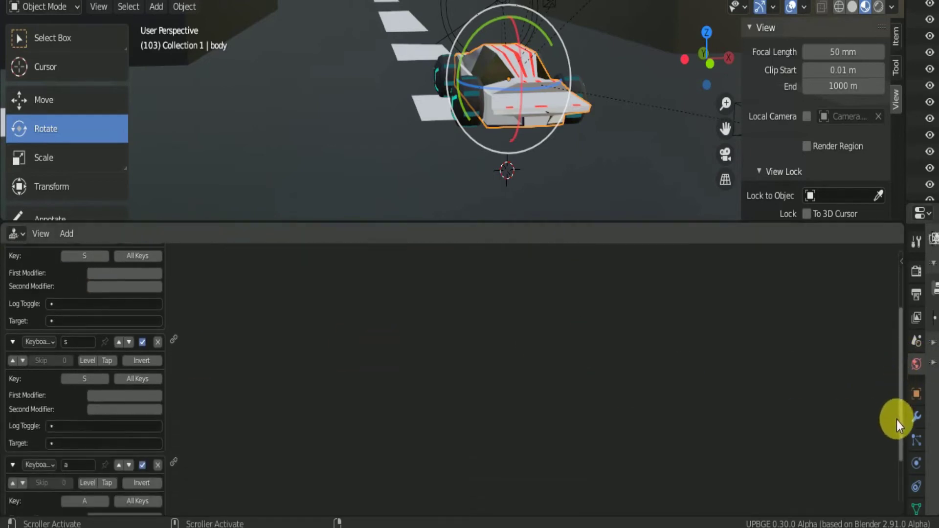
type("d")
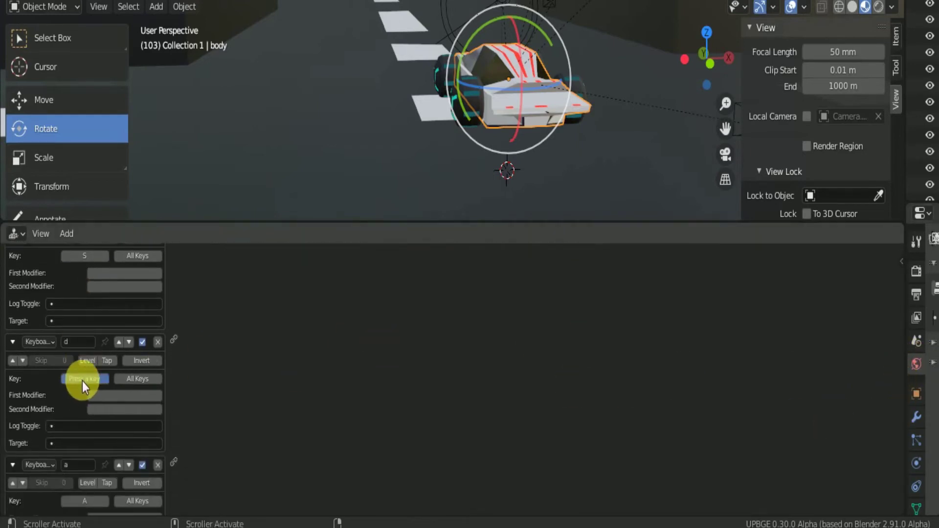
type("d")
scroll(755, 451, "down", 3)
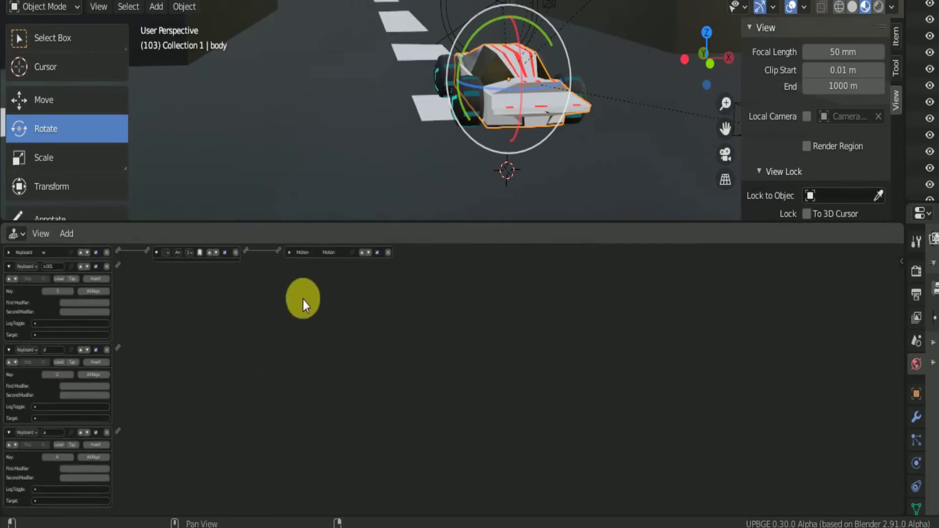
scroll(372, 271, "up", 5)
scroll(383, 279, "down", 3)
scroll(383, 279, "down", 2)
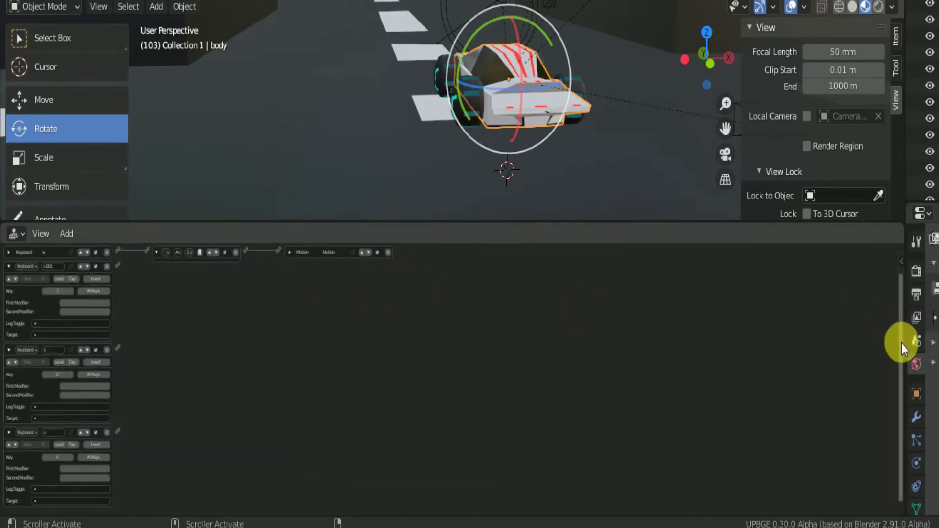
scroll(902, 344, "up", 2)
Add Motion actuators Motion.001 through Motion.003 to the body
left_click(358, 263)
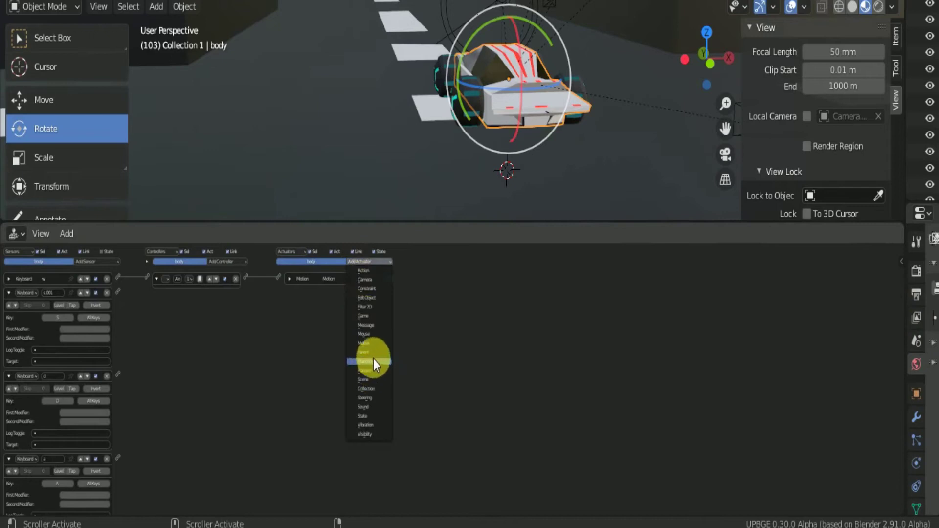
left_click(379, 342)
left_click(368, 262)
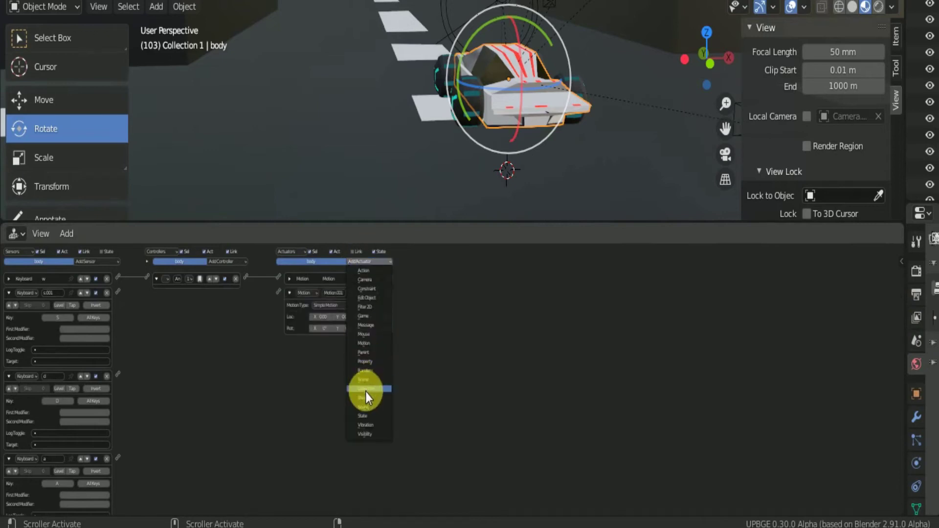
left_click(380, 346)
left_click(374, 263)
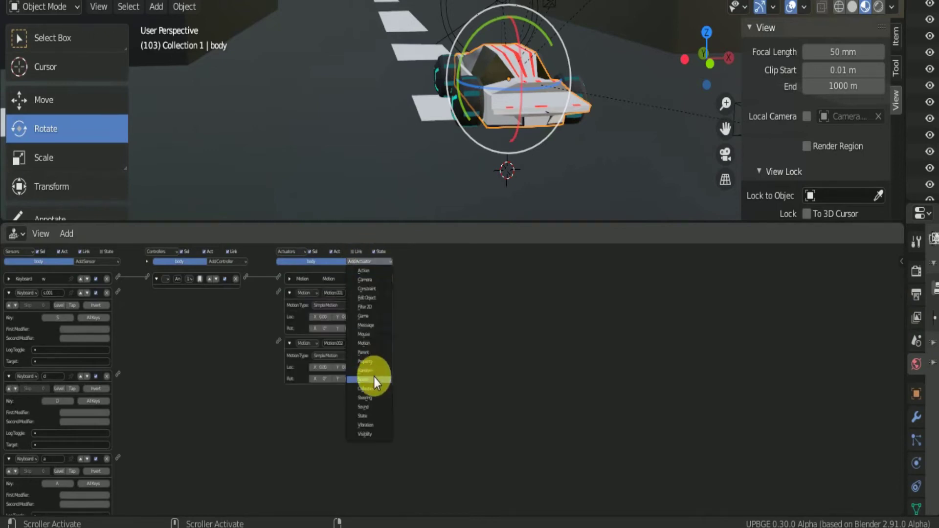
left_click(373, 344)
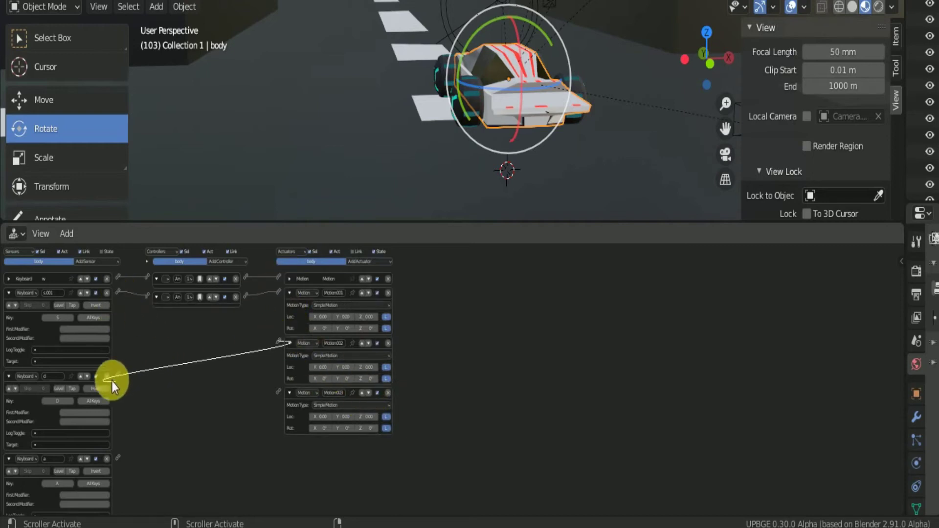
Wire sensors d and a to Motion.002 and Motion.003, then collapse the sensors
left_click_drag(111, 381, 117, 376)
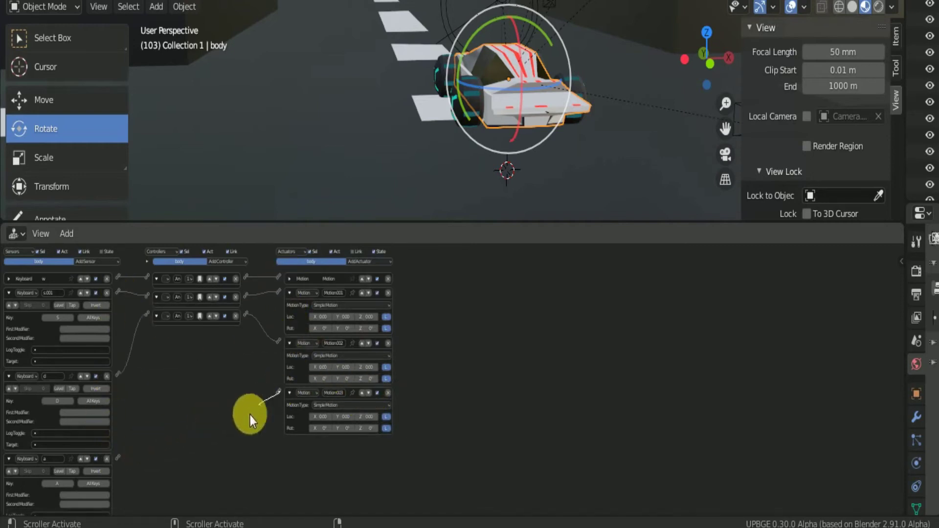
left_click_drag(105, 468, 118, 456)
left_click(9, 460)
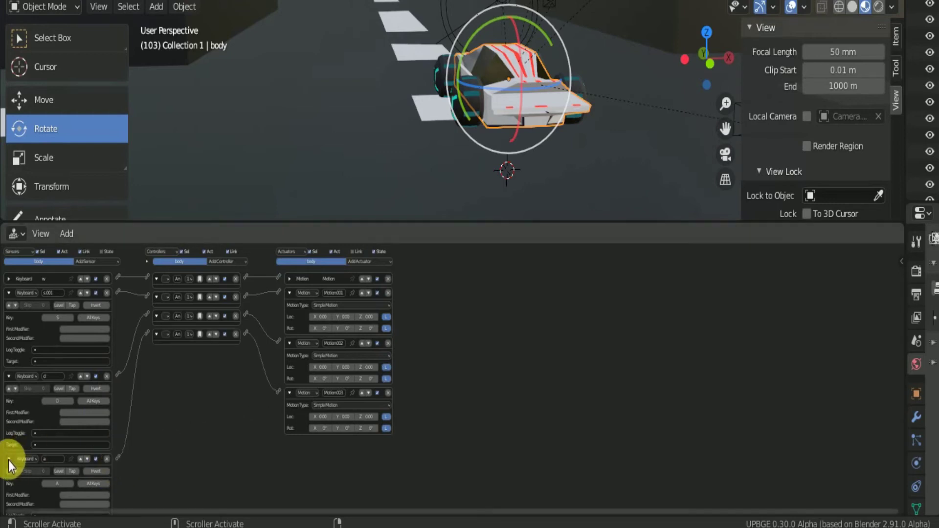
left_click(8, 375)
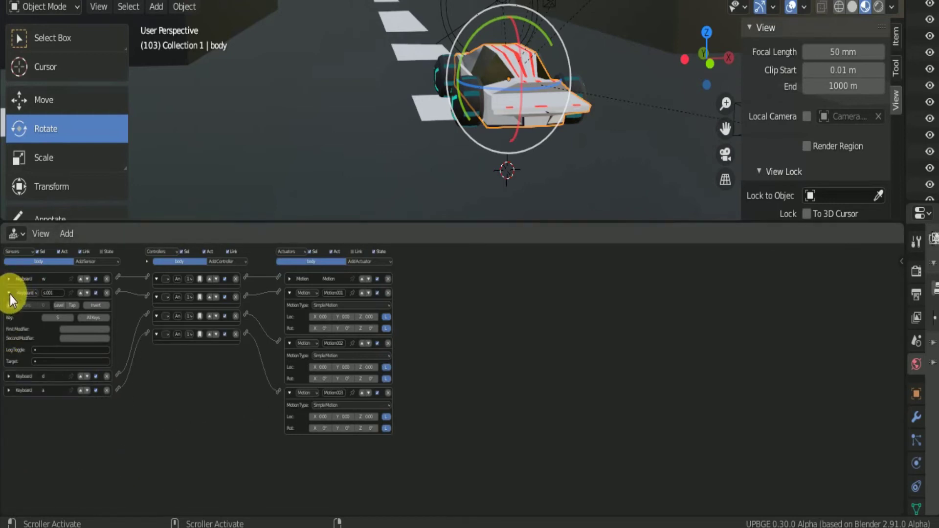
left_click(9, 292)
middle_click_drag(325, 401, 353, 396, "ctrl")
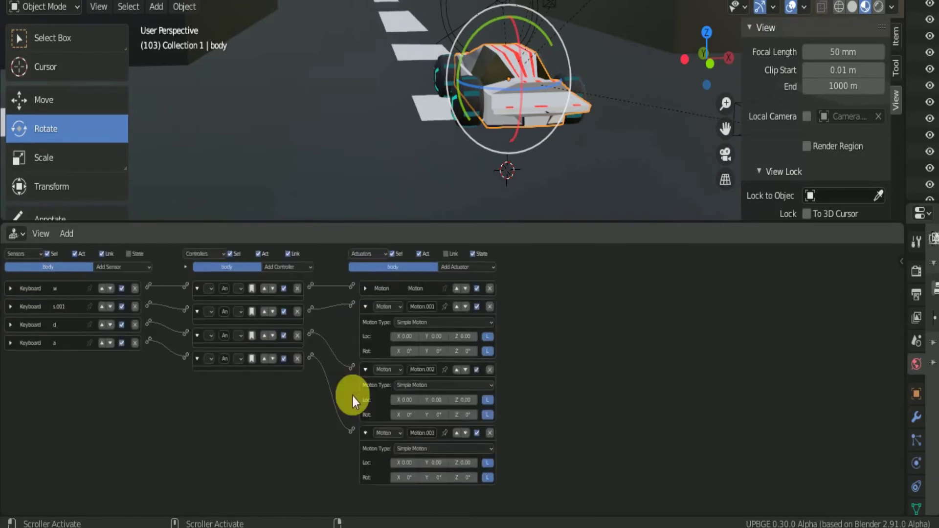
Rename sensor s.001 to s and collapse it
left_click(10, 326)
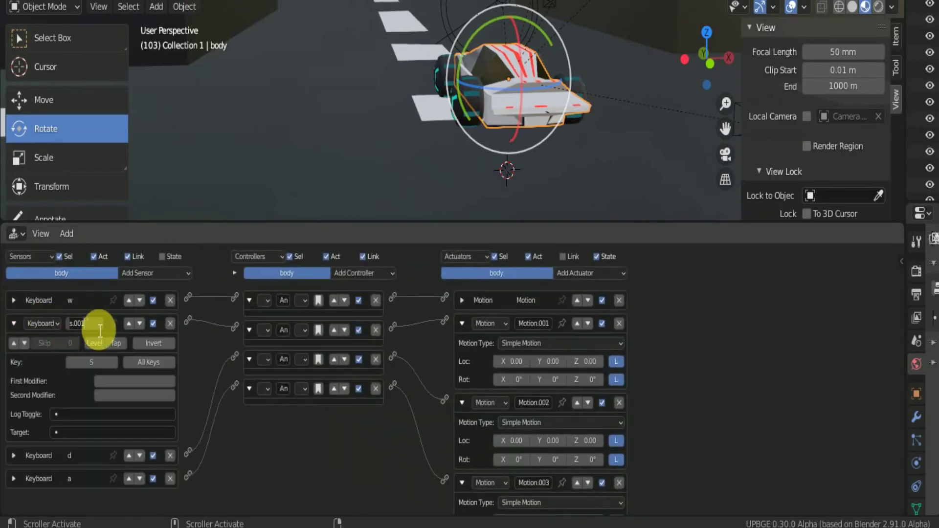
left_click(95, 325)
type("s")
key("Return")
left_click(14, 324)
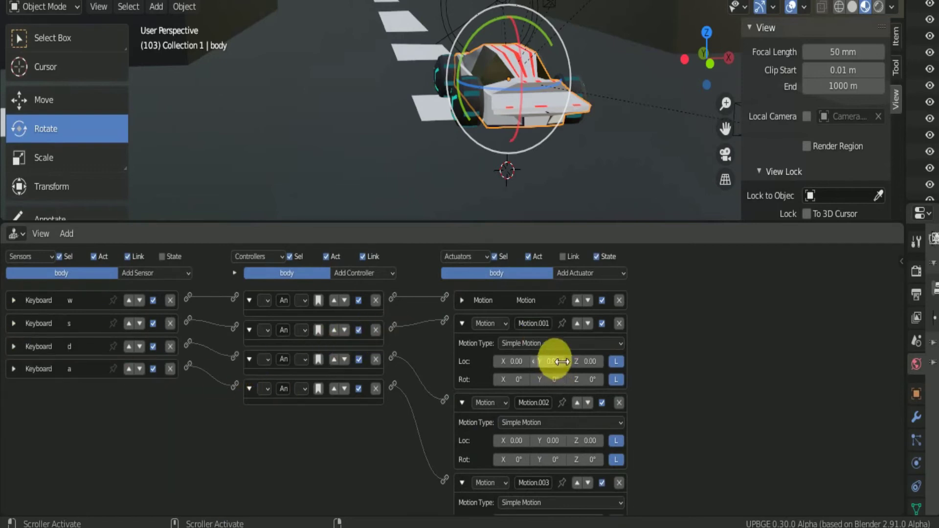
Set Motion Y 0.80, Motion.001 Y -0.80, Motion.002 Z rotation -1.3°, then start the game
left_click(462, 301)
left_click_drag(541, 338, 558, 338)
left_click_drag(553, 418, 538, 418)
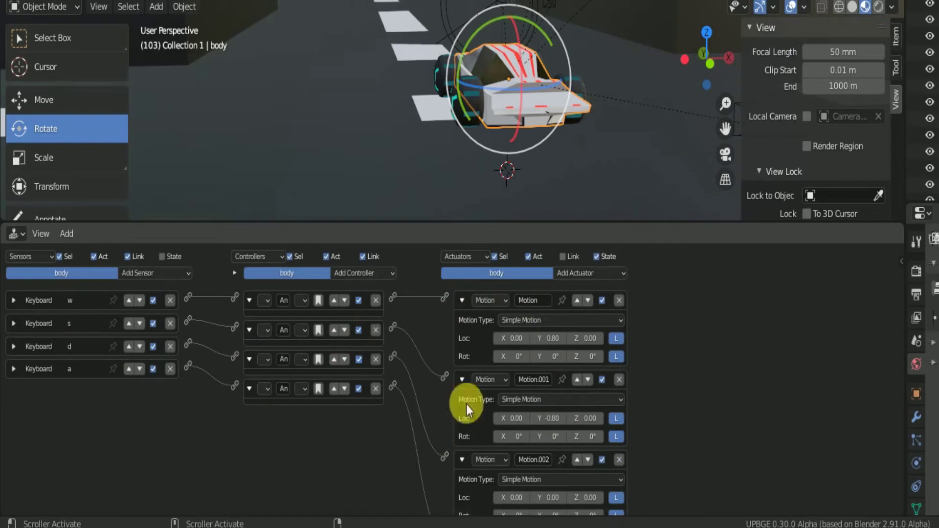
left_click(462, 300)
left_click(462, 323)
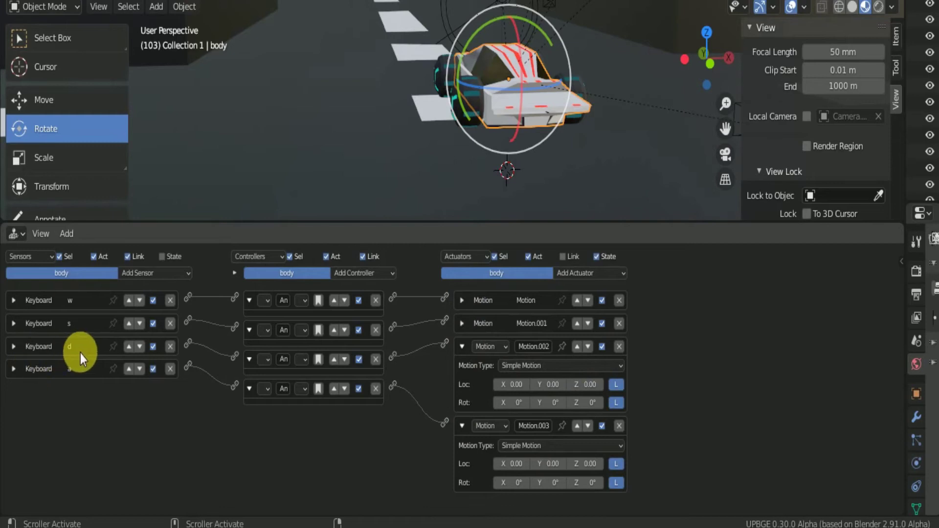
left_click_drag(595, 387, 599, 387)
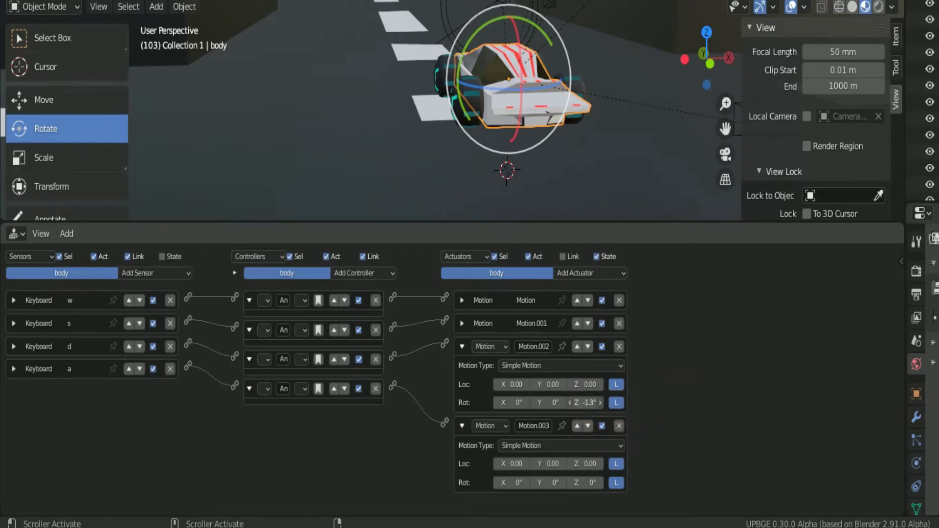
key("p")
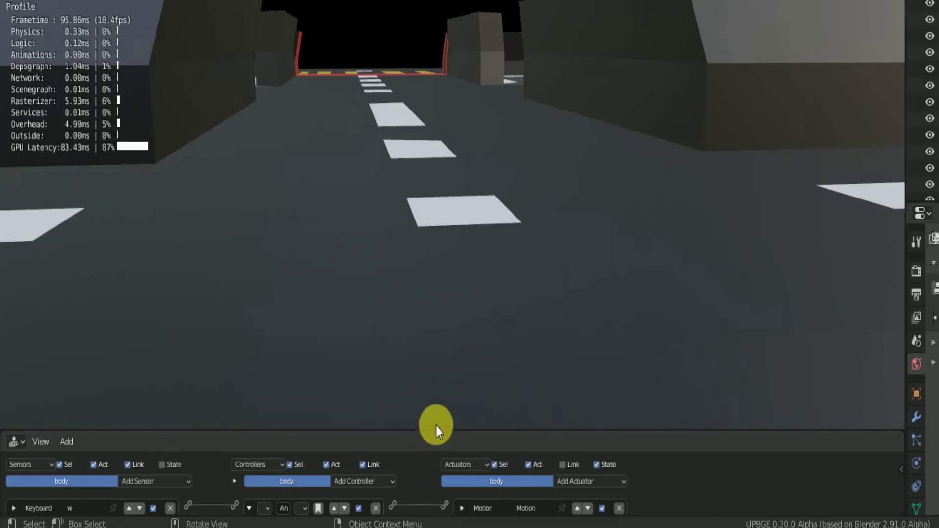
Stop the running game with Esc and enlarge the logic editor again
key("Escape")
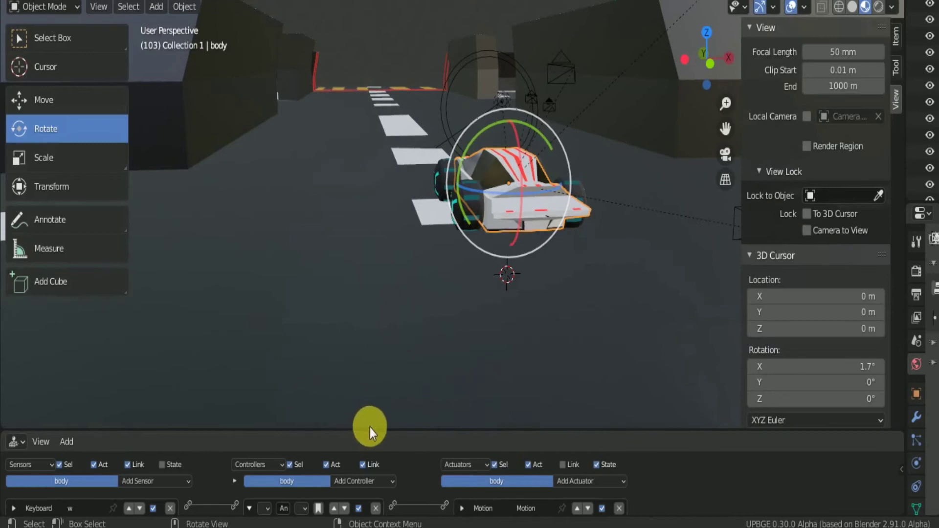
mouse_move(370, 429)
left_mouse_down()
mouse_move(498, 84)
mouse_move(533, 97)
mouse_move(531, 122)
left_mouse_up()
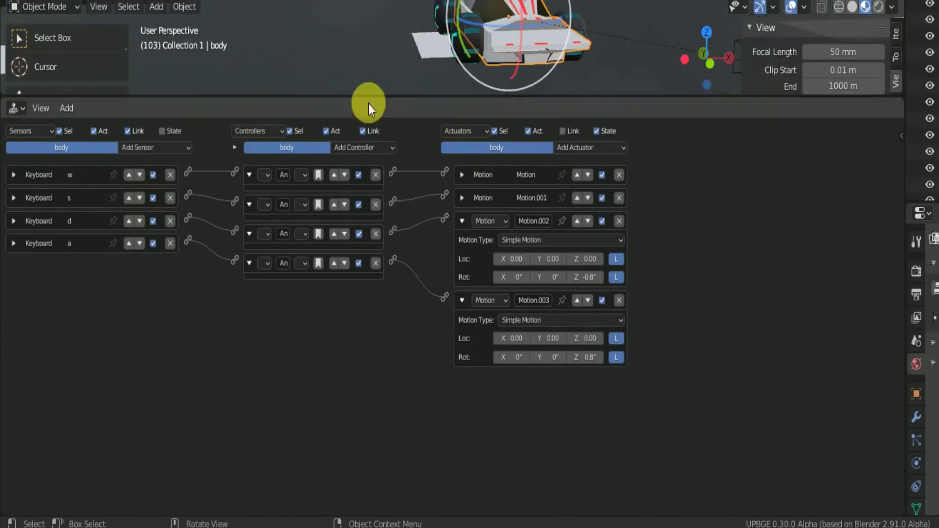
Collapse Motion.002 and Motion.003 into rows and orbit toward the car's side
left_click(159, 148)
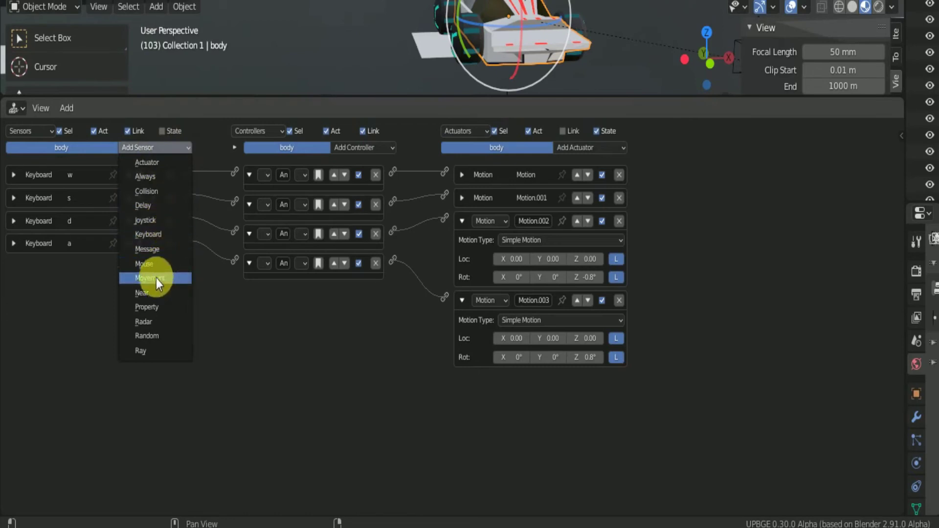
left_click(461, 300)
left_click(460, 221)
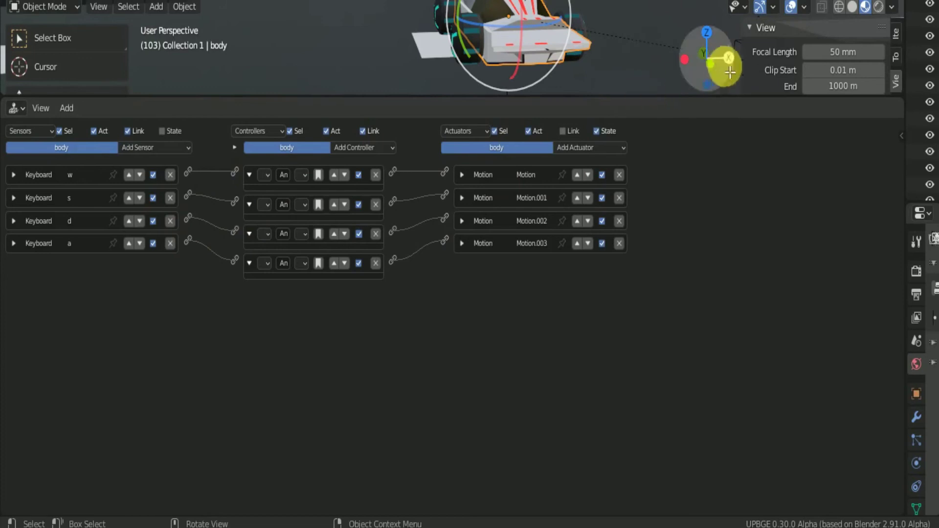
mouse_move(719, 59)
left_mouse_down()
mouse_move(707, 61)
mouse_move(717, 65)
left_mouse_up()
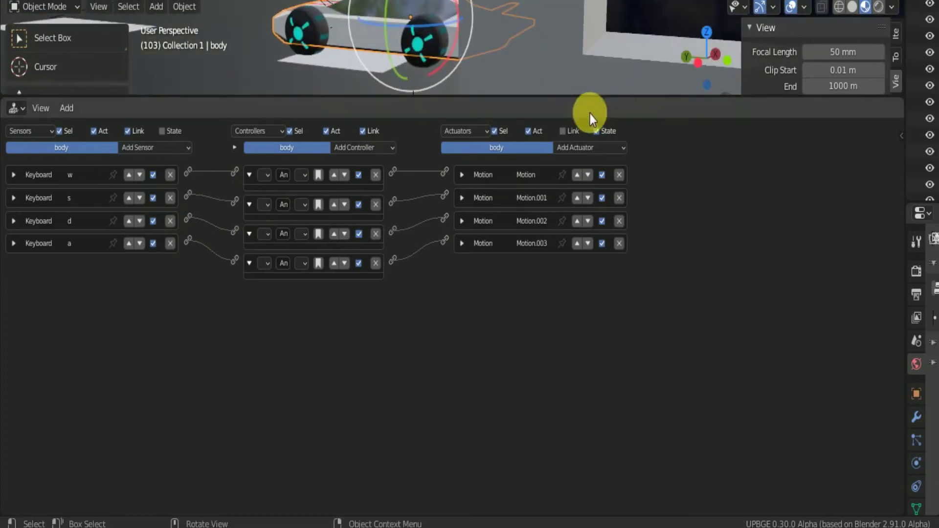
mouse_move(573, 96)
left_mouse_down()
mouse_move(582, 247)
mouse_move(572, 280)
left_mouse_up()
left_click_drag(715, 56, 705, 78)
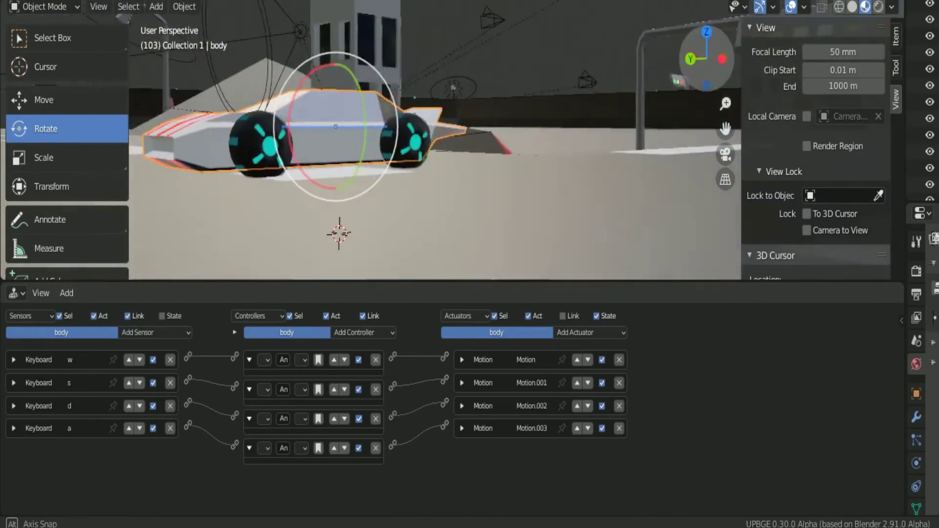
Orbit to a side view and select Camera.004 to show its logic bricks
left_click_drag(704, 78, 591, 46)
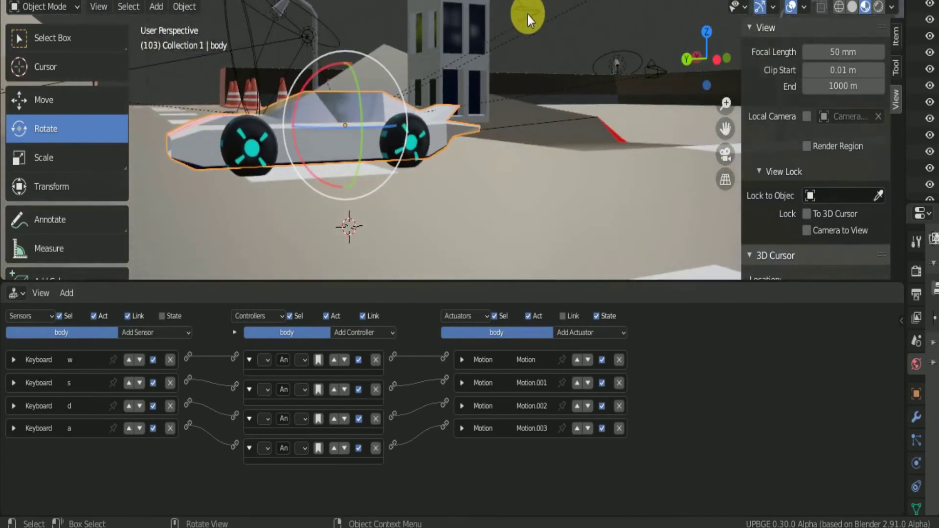
left_click(527, 15)
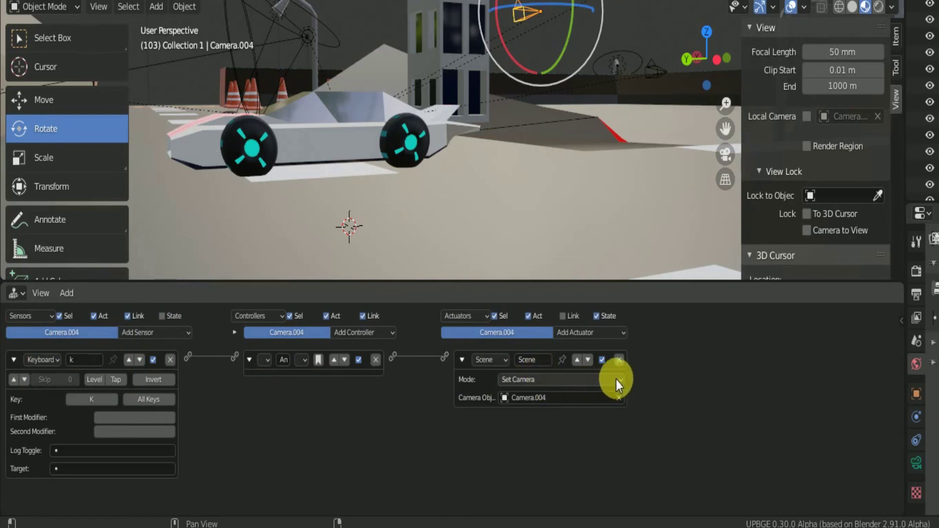
Clear the Scene actuator's camera target and switch its mode to Restart, then back to Set Camera
left_click(591, 331)
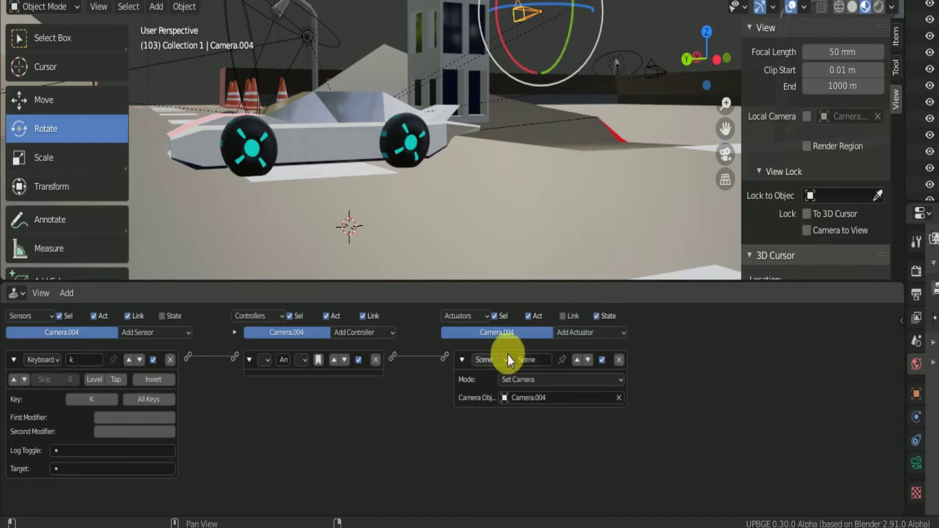
left_click(619, 397)
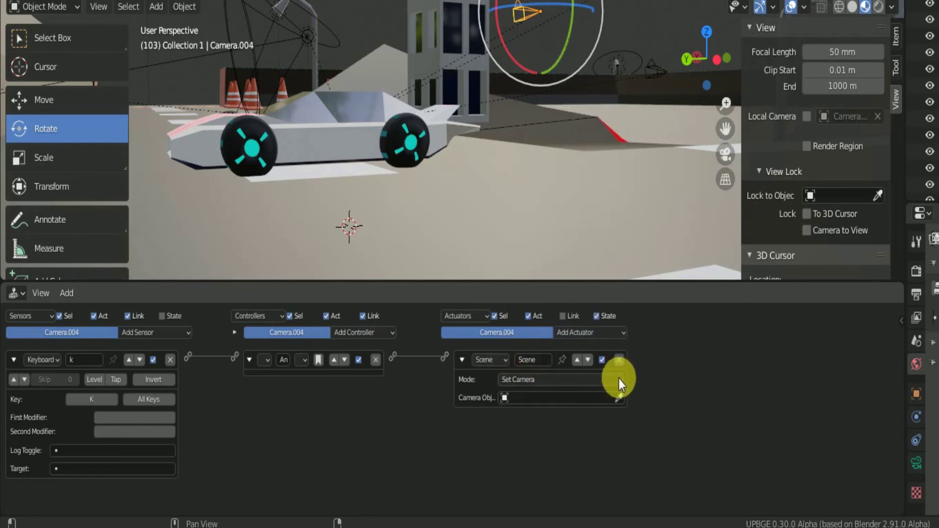
left_click(605, 379)
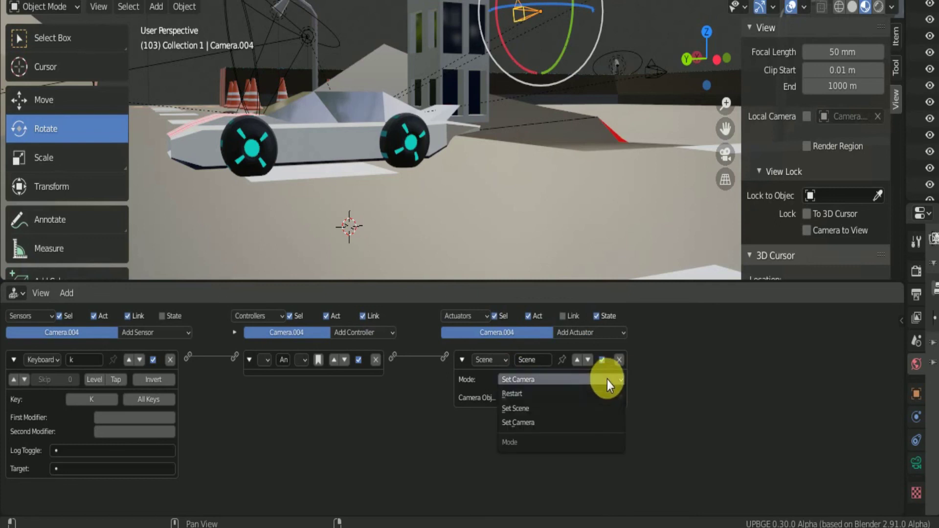
left_click(582, 398)
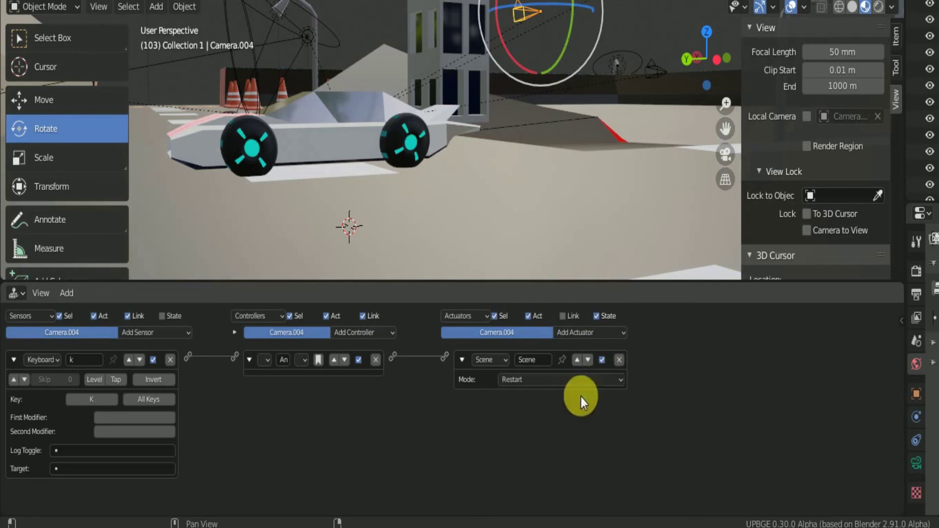
left_click(612, 382)
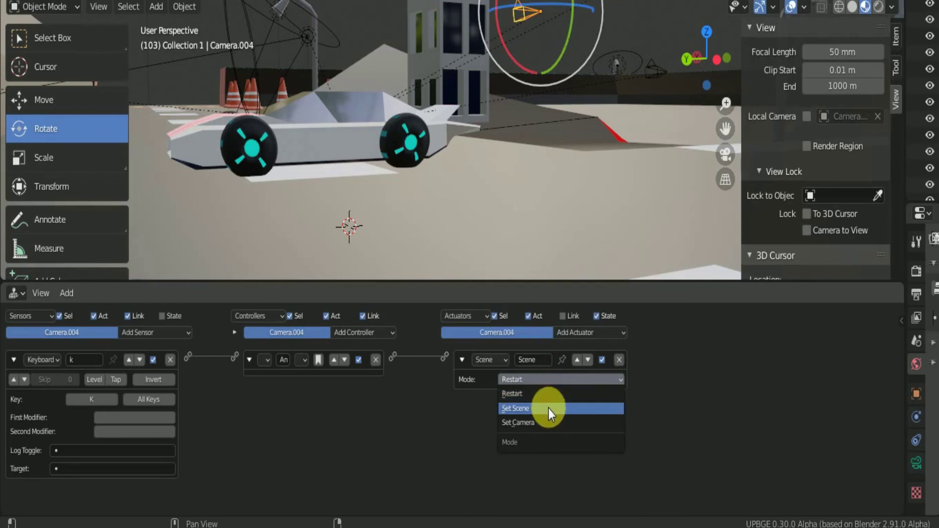
left_click(549, 422)
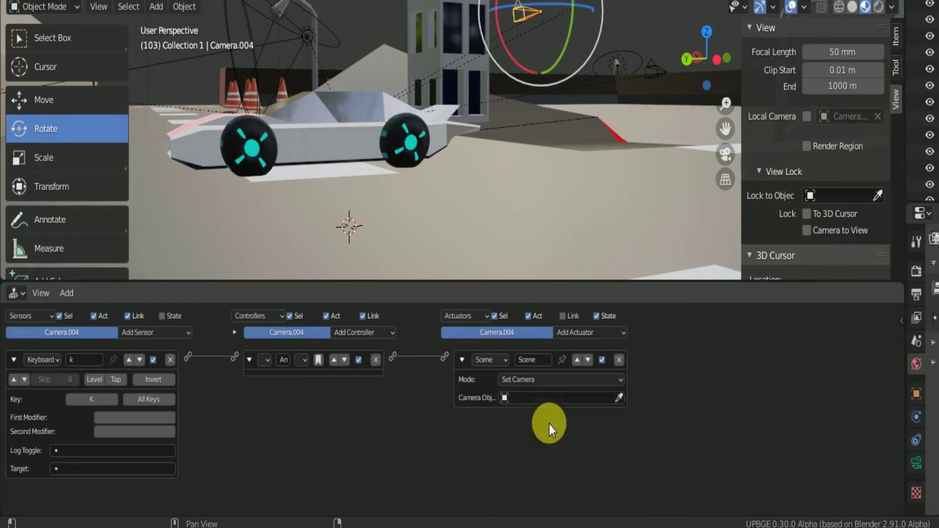
Look for a new target camera in the camera list, then try picking one from the scene with the eyedropper
left_click(615, 402)
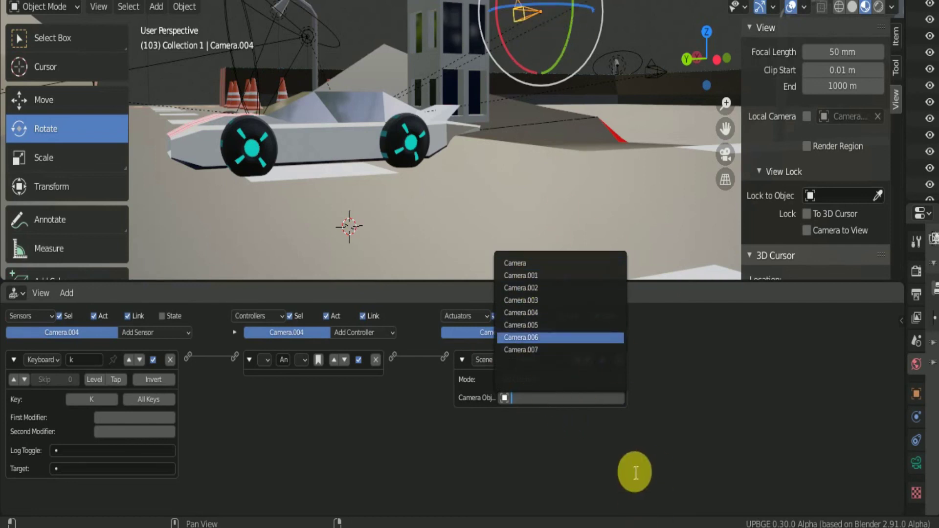
left_click(624, 415)
left_click(620, 396)
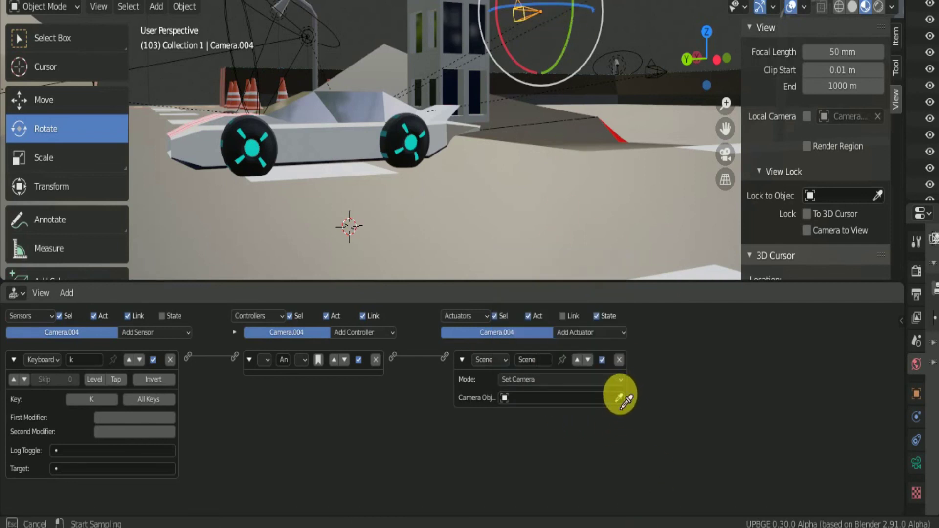